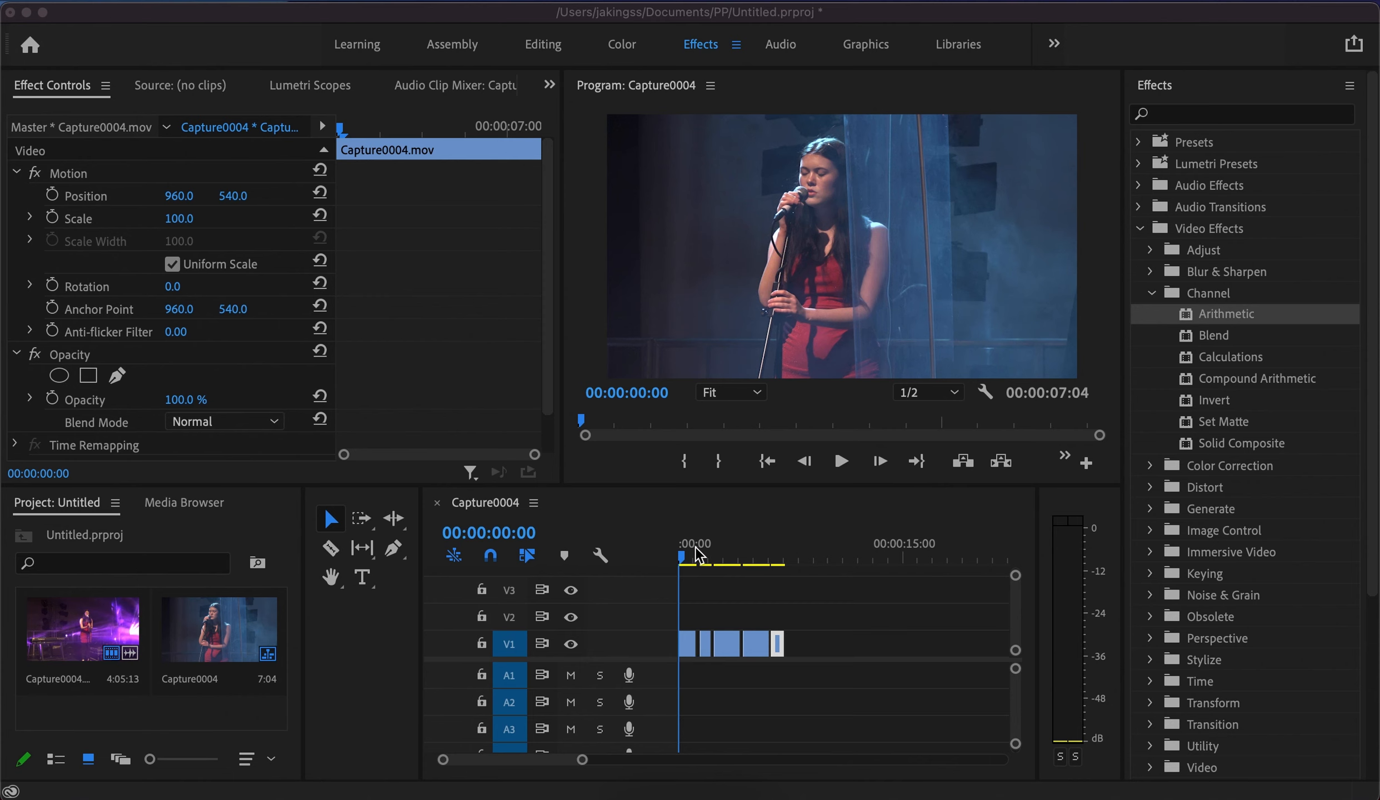
Play through the Capture0004 sequence and return the playhead to 00:00:00:00
left_click(701, 578)
key("space")
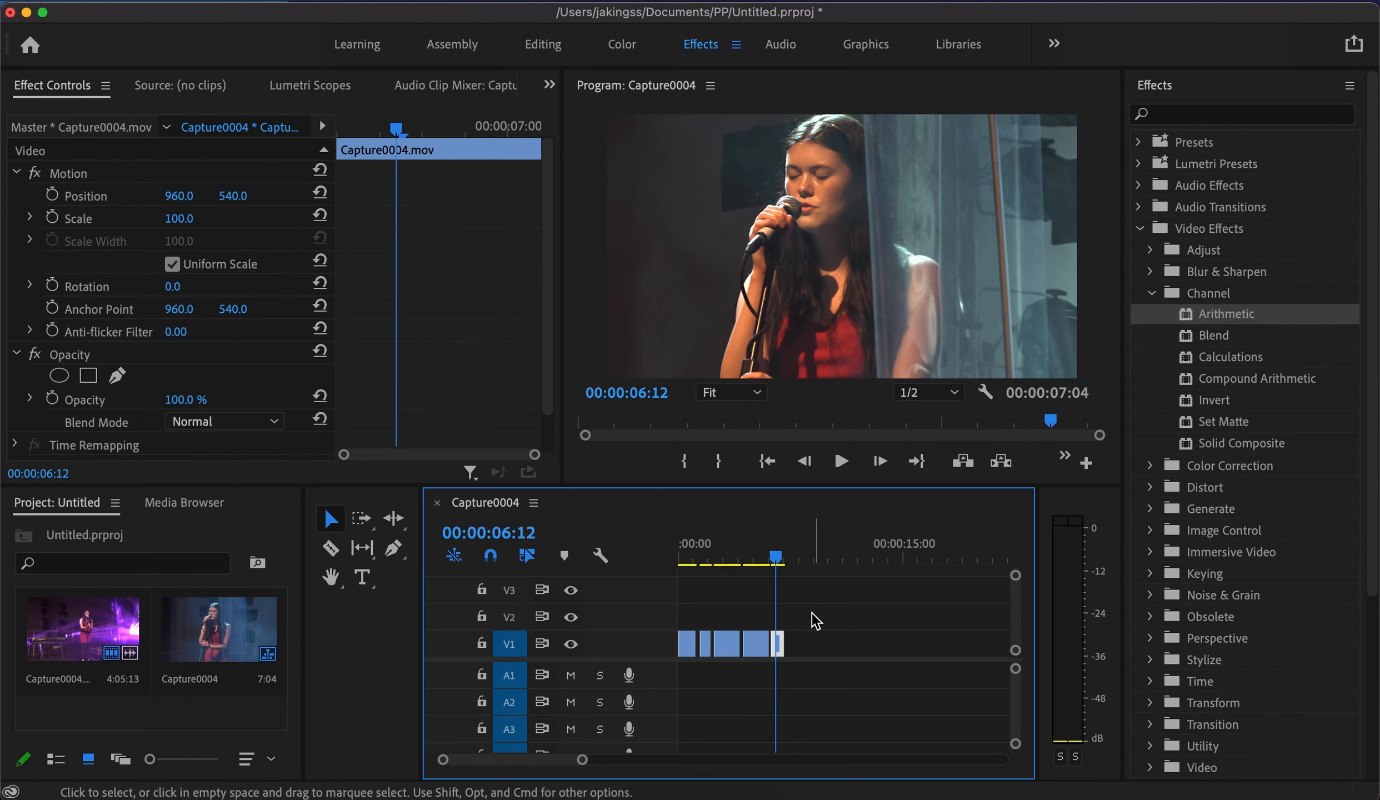
left_click(685, 556)
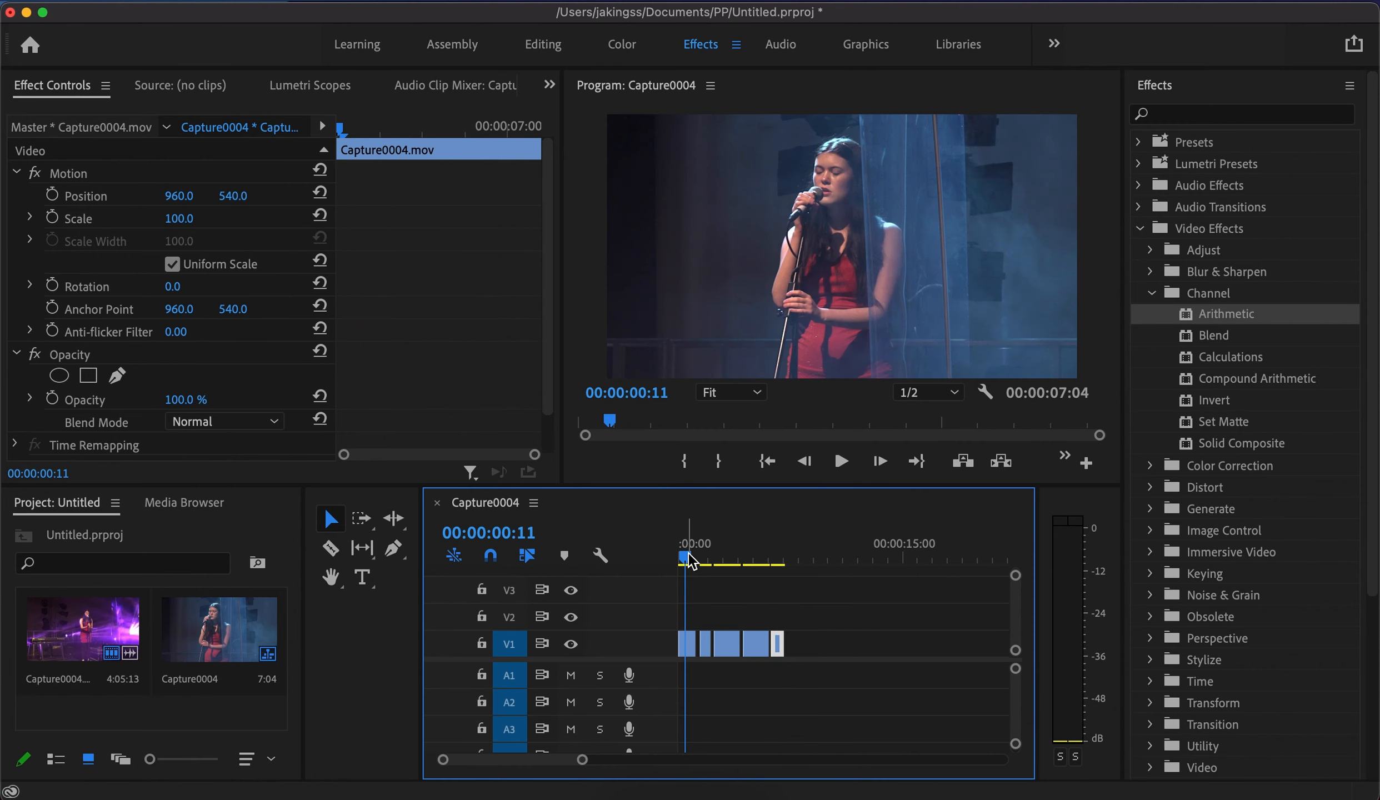
left_click_drag(689, 555, 667, 552)
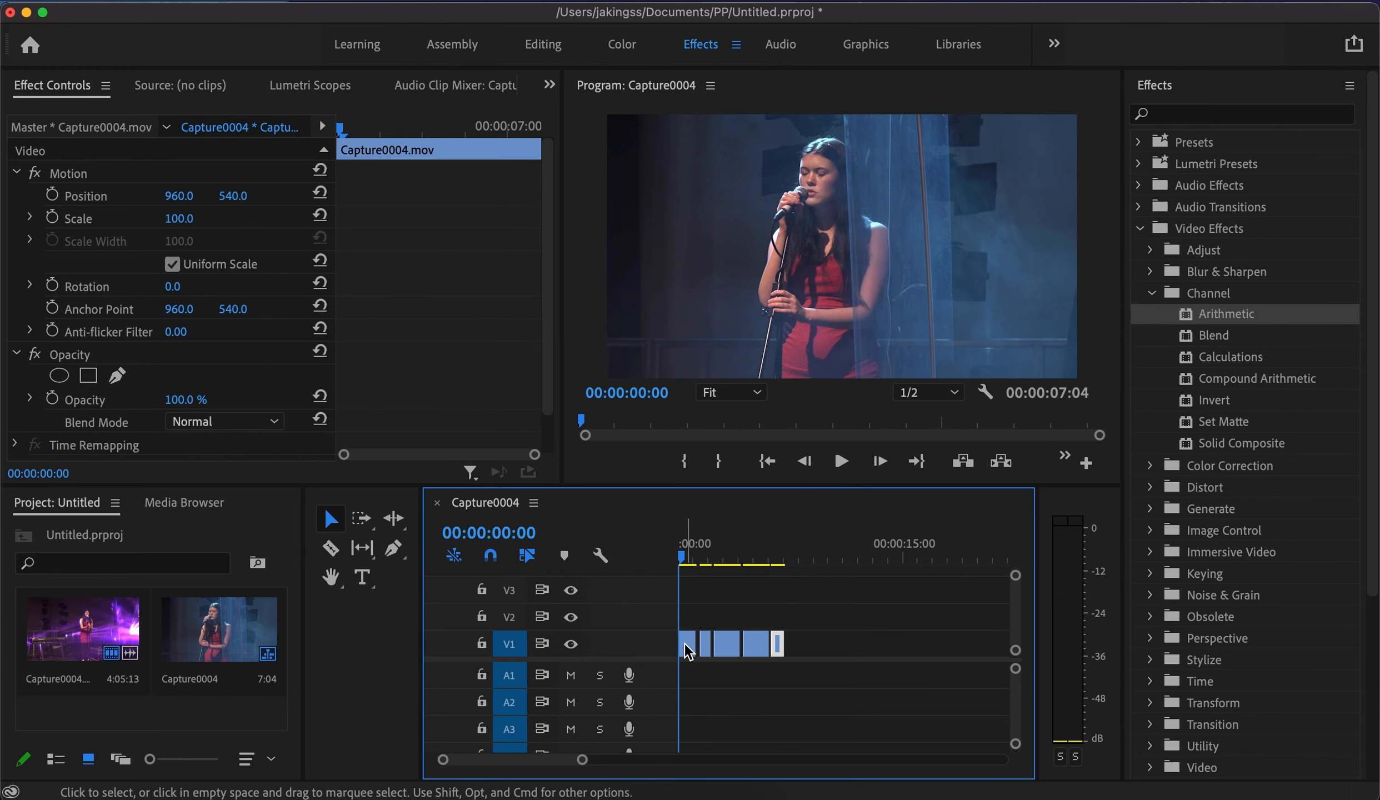
Duplicate the first clip from V1 onto V2 directly above it and set the copy's horizontal position to 930
left_click_drag(684, 643, 687, 620)
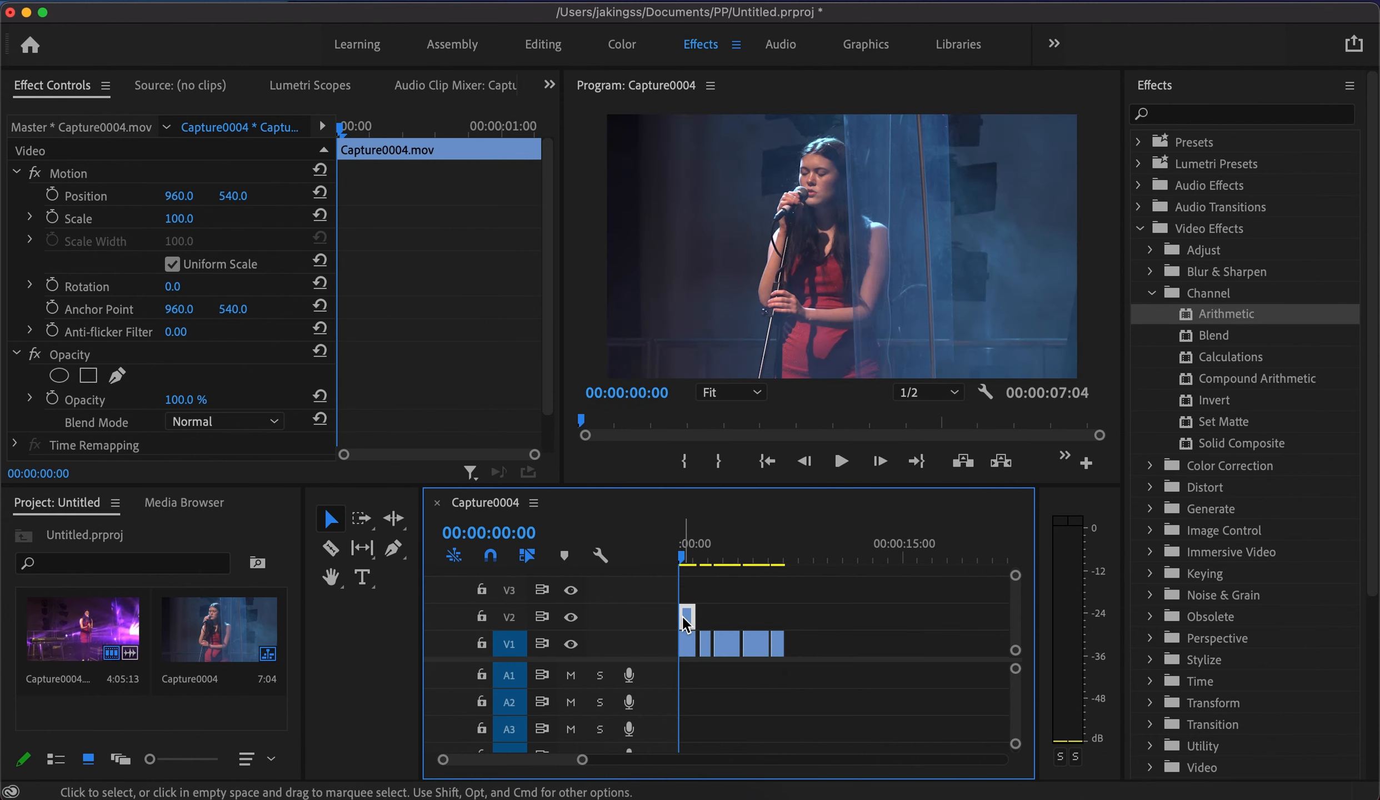
left_click(189, 198)
left_click(189, 196)
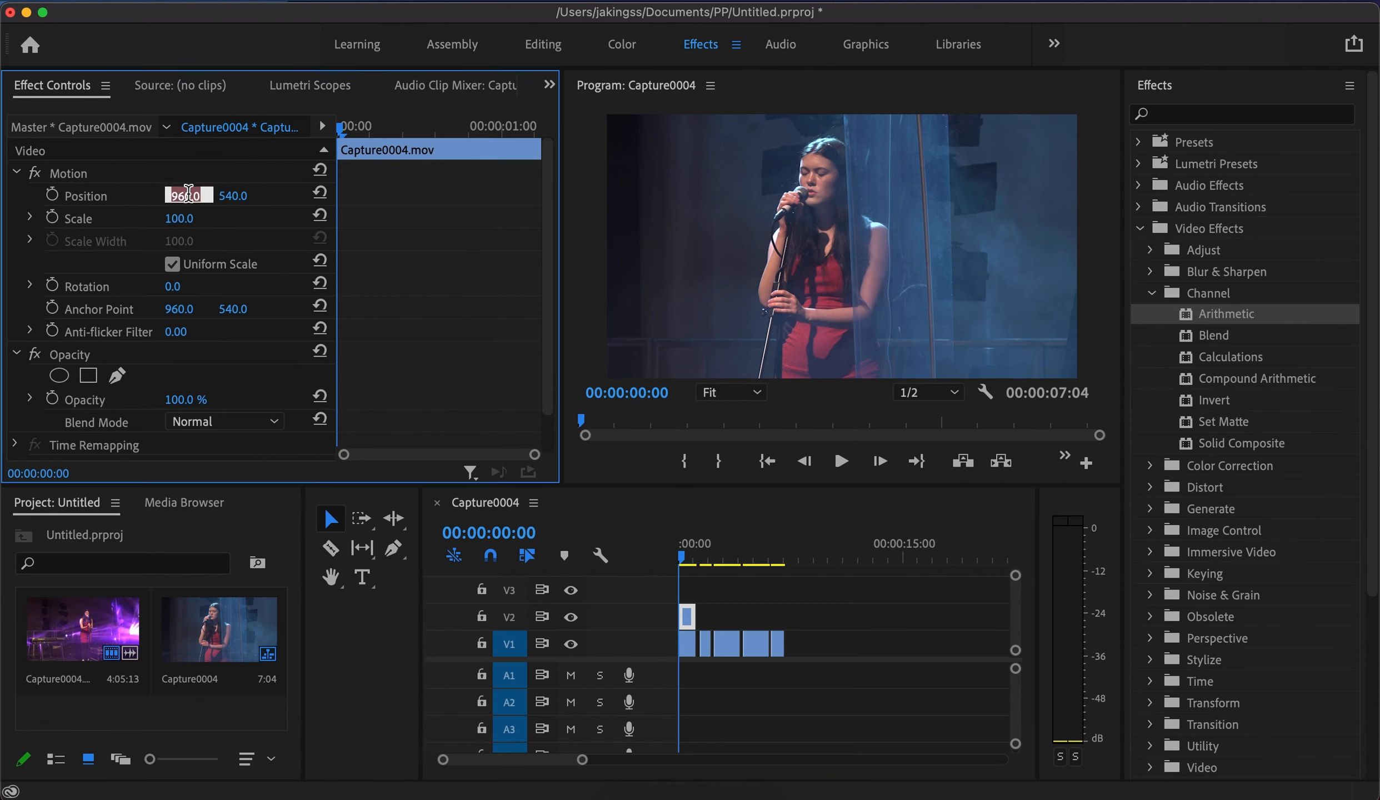
type("930")
key("Return")
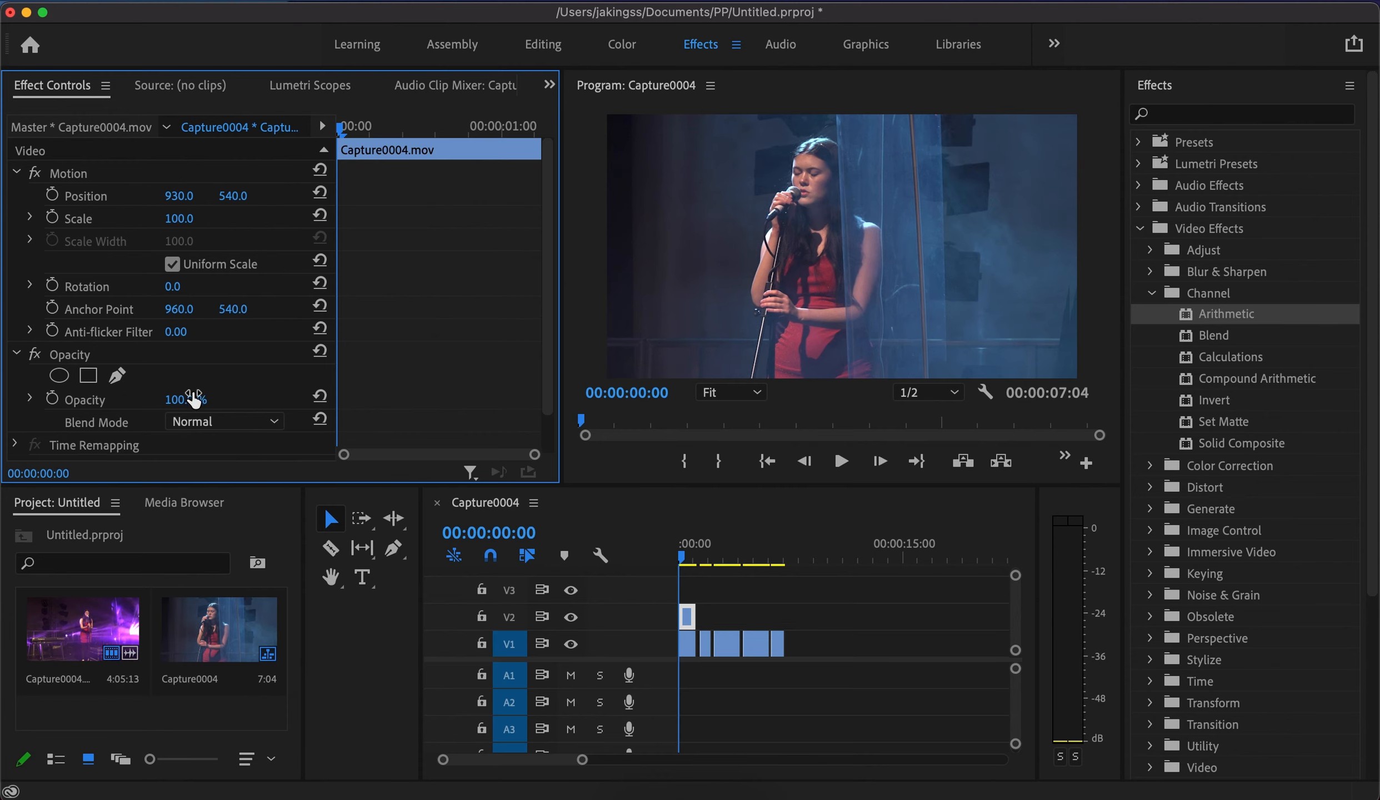
Set the opacity of the first clip's V2 copy to 50%
left_click(194, 398)
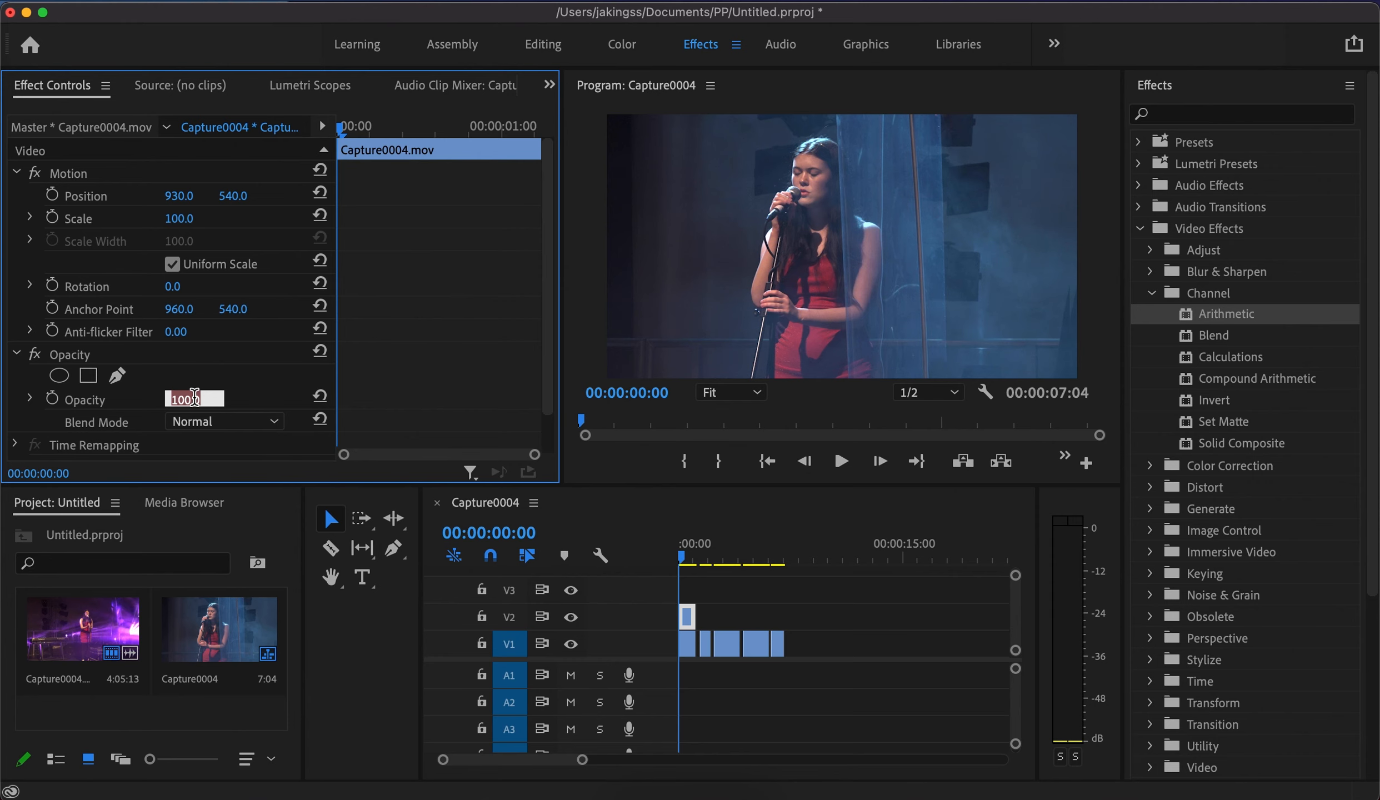
type("50")
key("Return")
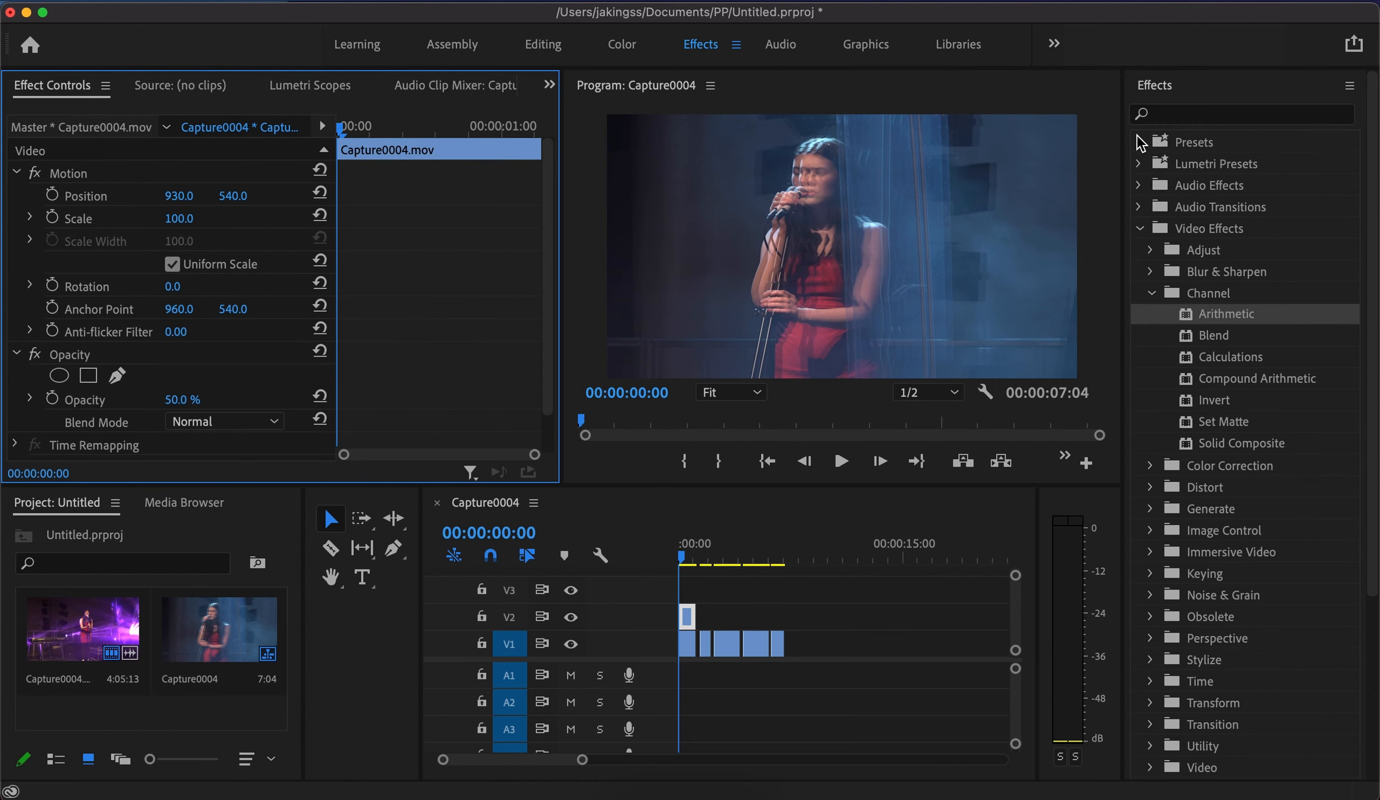
In Lumetri Color, set the V2 copy's temperature, tint and shadows to -100, whites to 100 and blacks to about -66
left_click(1155, 88)
left_click(1179, 181)
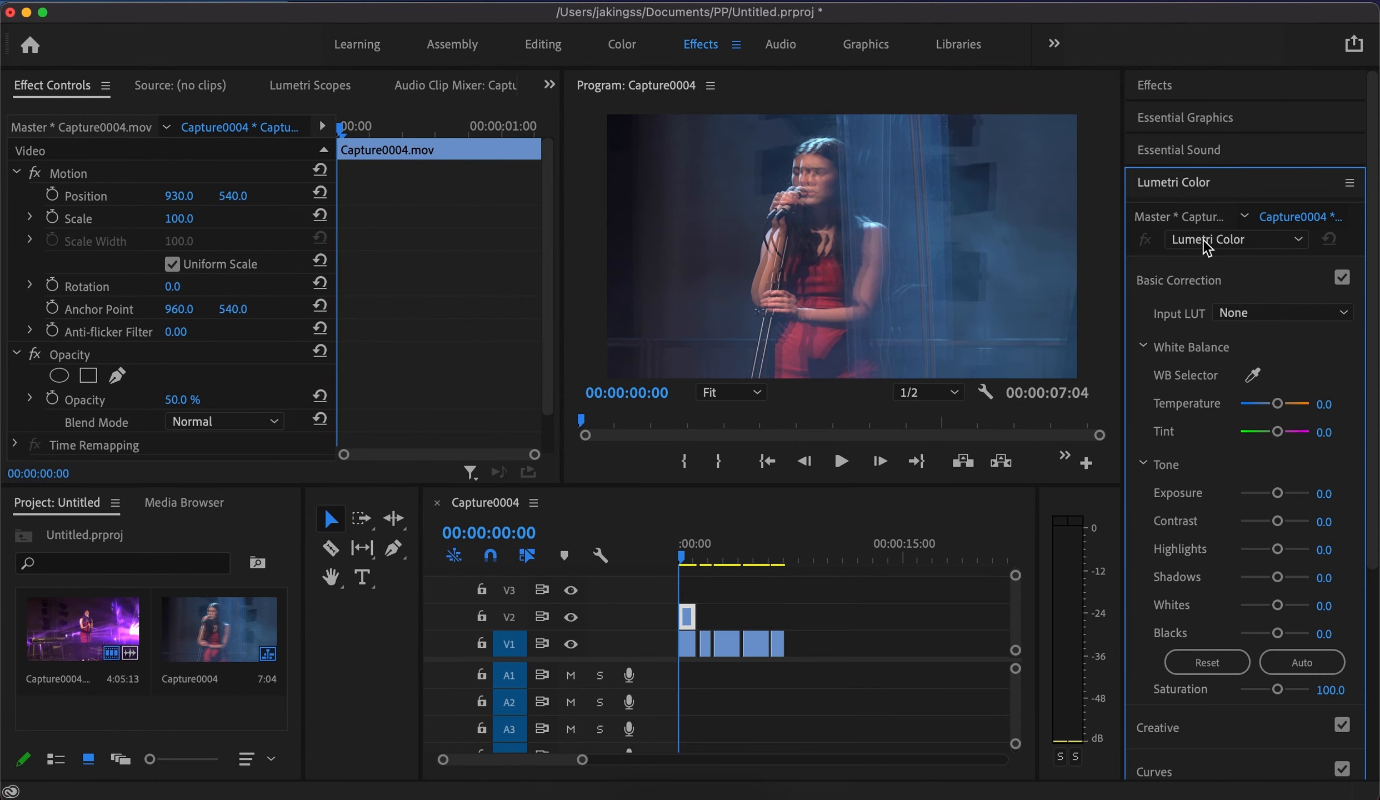
left_click_drag(1278, 404, 1186, 403)
left_click_drag(1292, 438, 1235, 436)
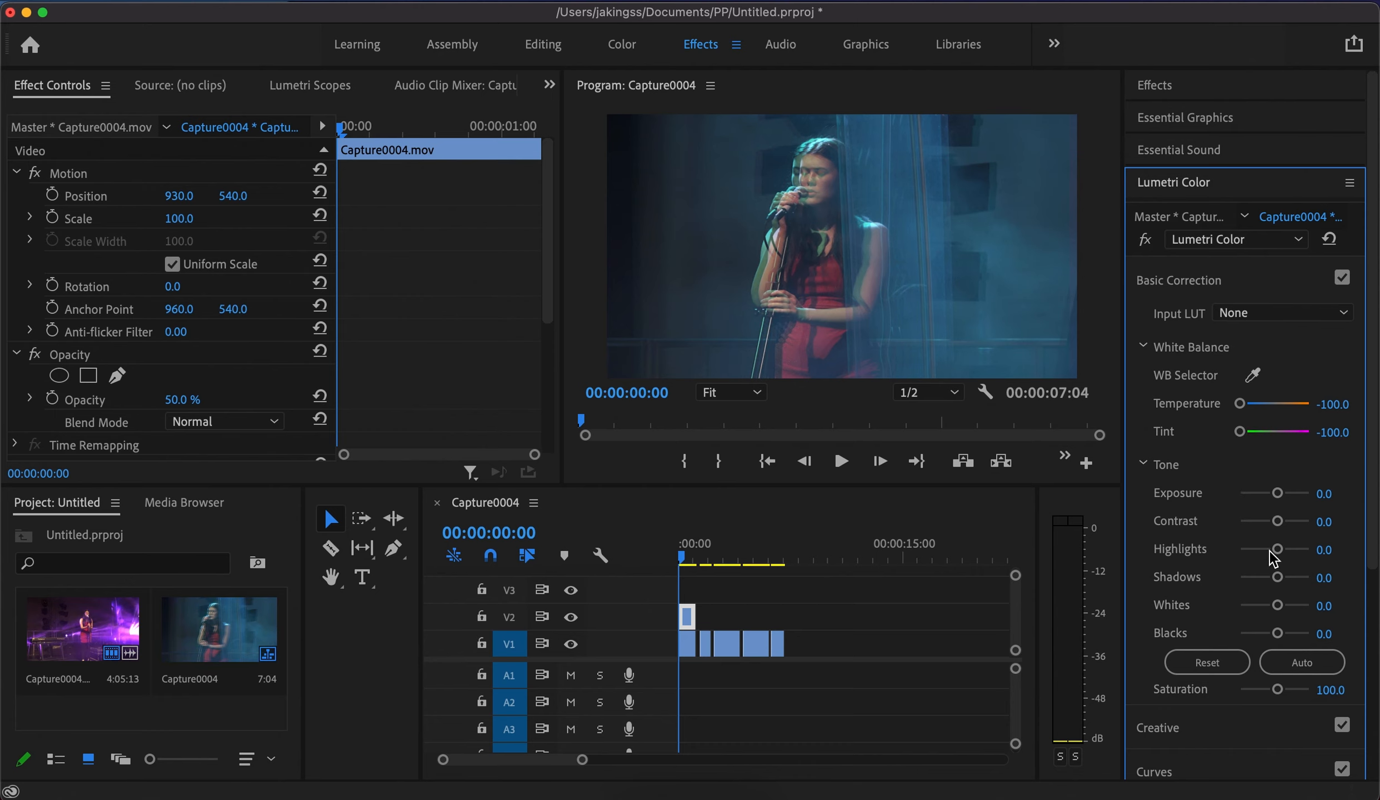
left_click_drag(1280, 634, 1249, 628)
left_click_drag(1277, 609, 1232, 583)
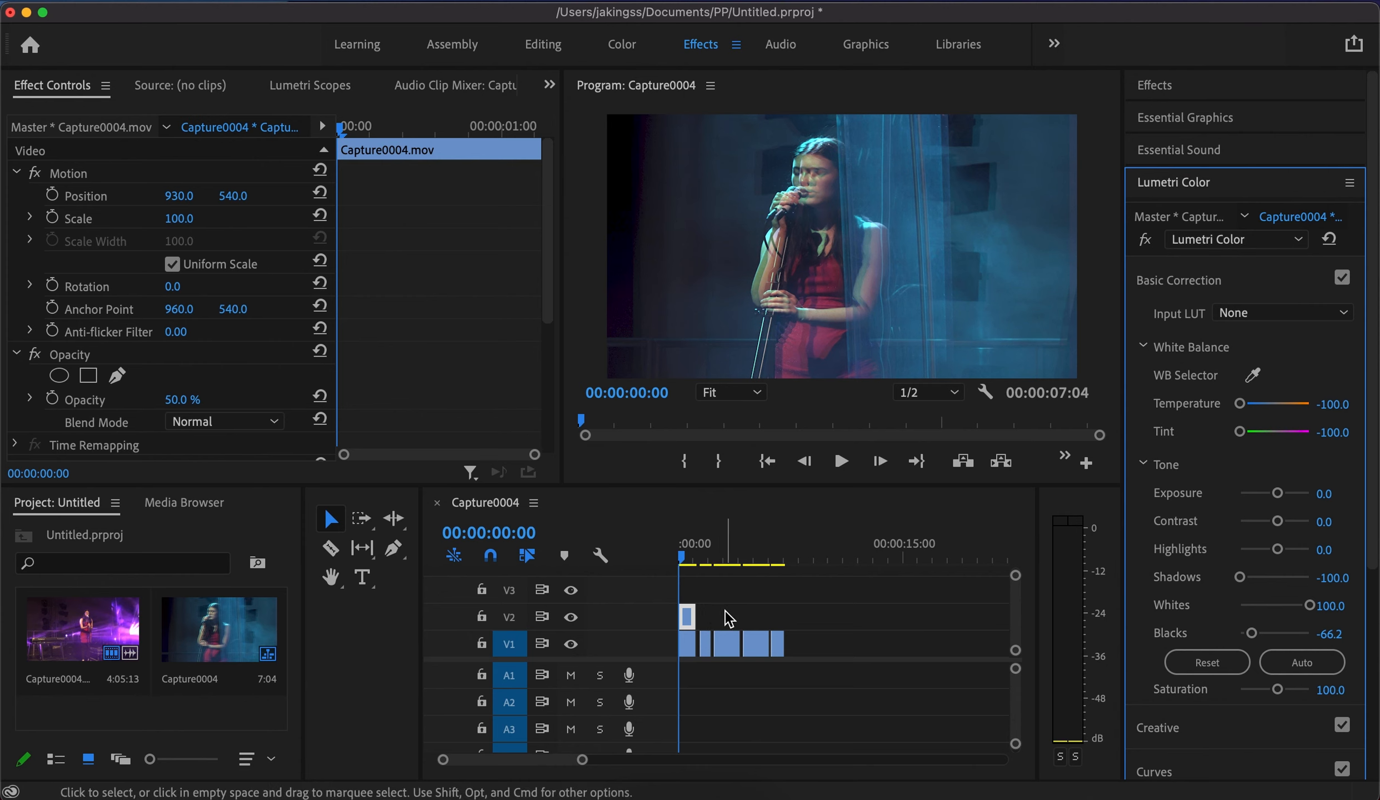
Duplicate the third clip from V1 onto V2 above it and apply the Arithmetic video effect to the copy
left_click(728, 647)
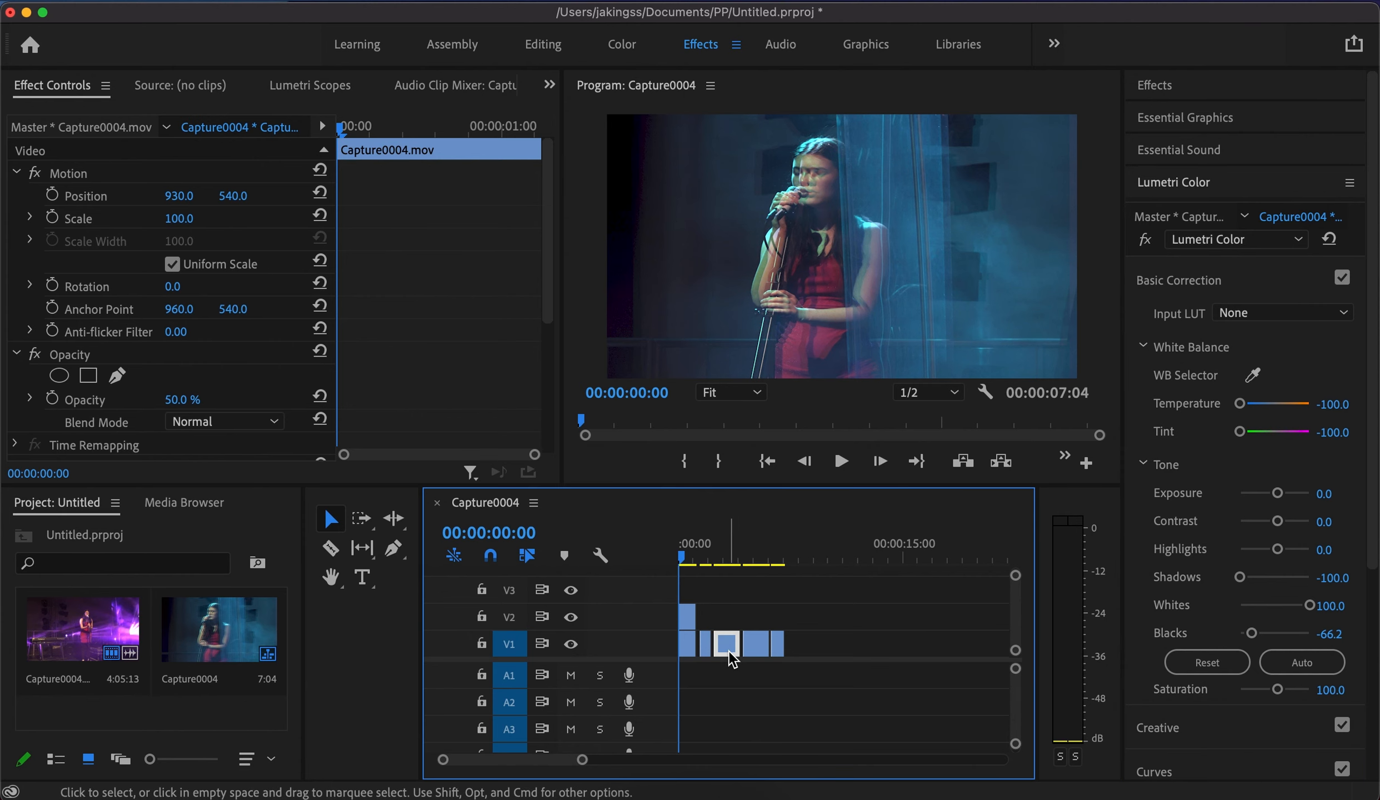
left_click_drag(728, 649, 728, 615)
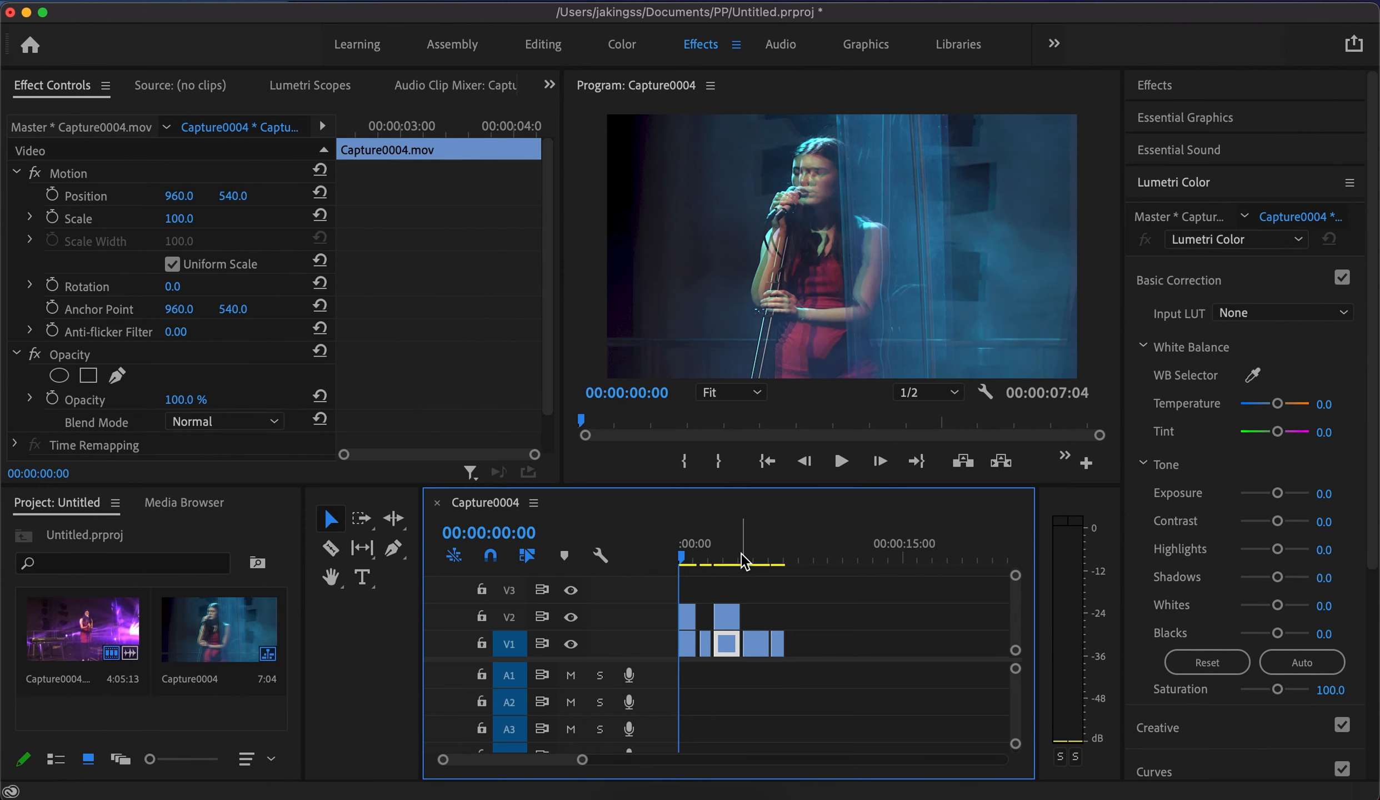
left_click(1151, 86)
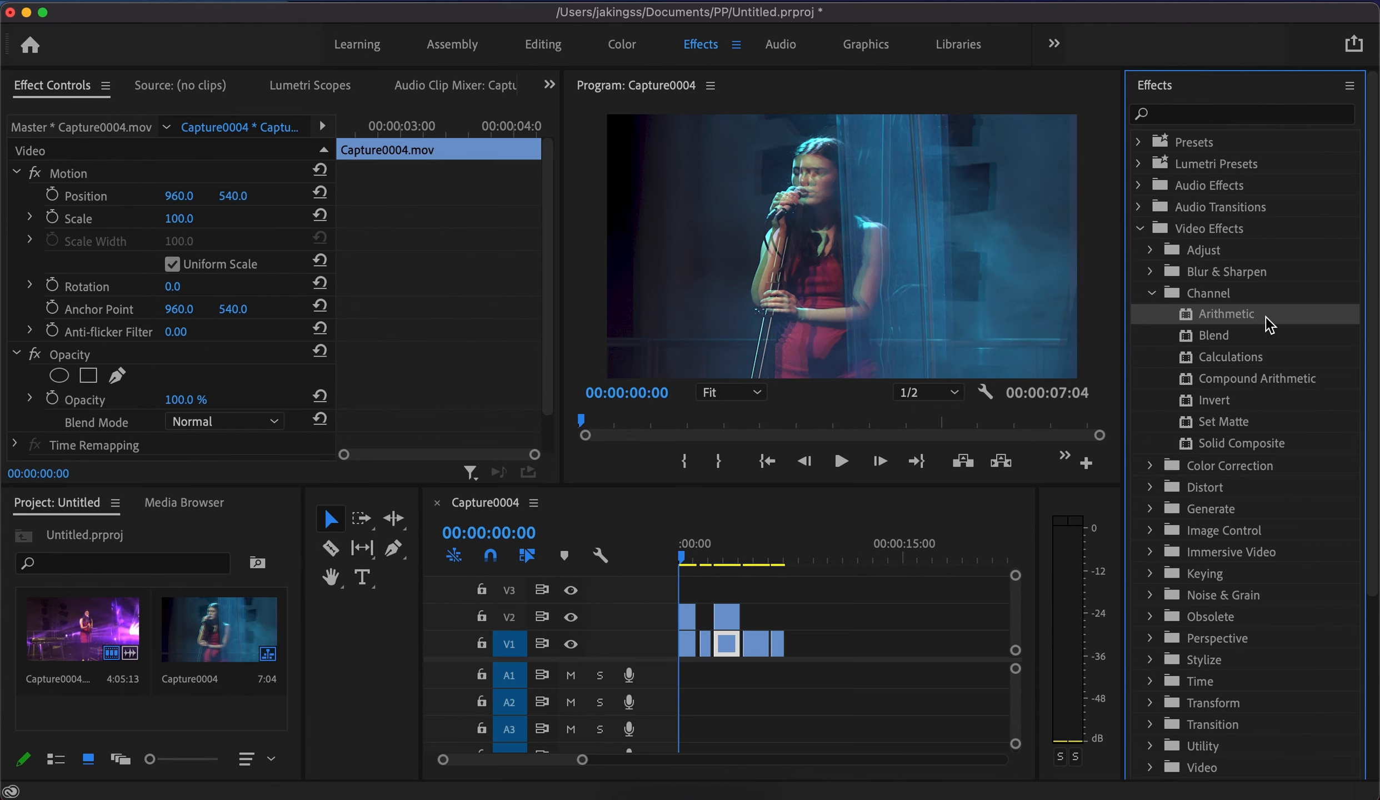
left_click_drag(1259, 315, 727, 623)
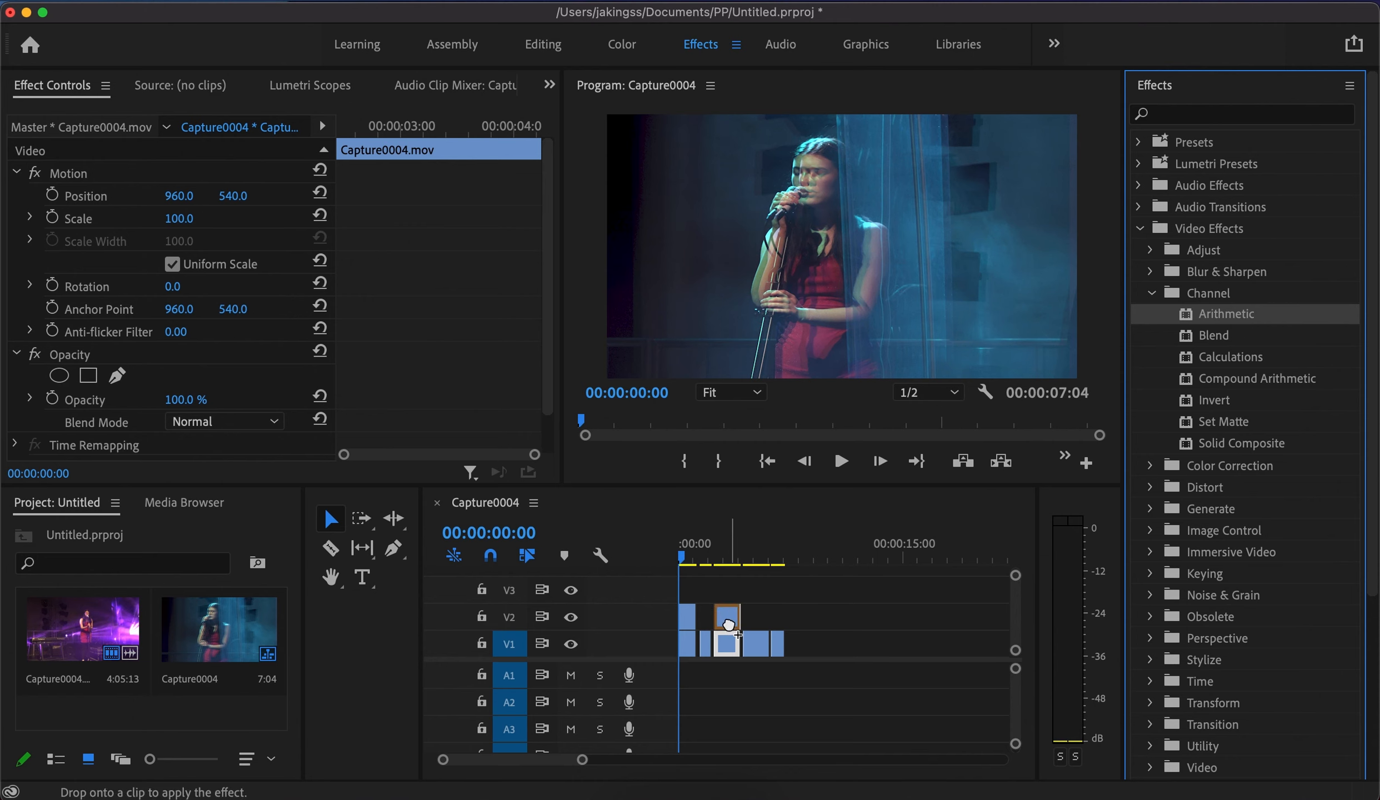
Render the sequence and play back the section with the Arithmetic clip
left_click(725, 556)
key("Return")
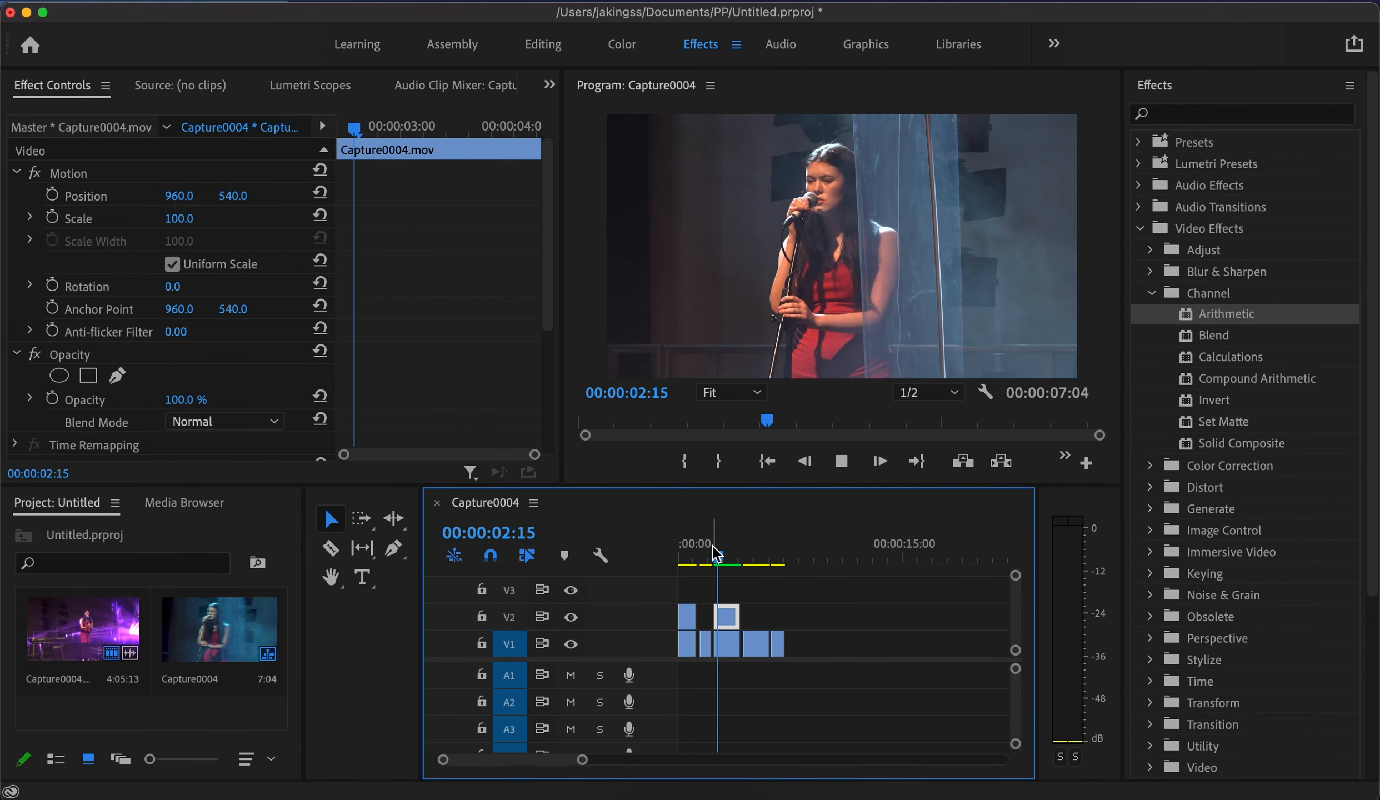
key("space")
In the V2 clip's Arithmetic effect, set the red value to 100, the green value to 50 and the blue value to 30
scroll(90, 269, "down", 3)
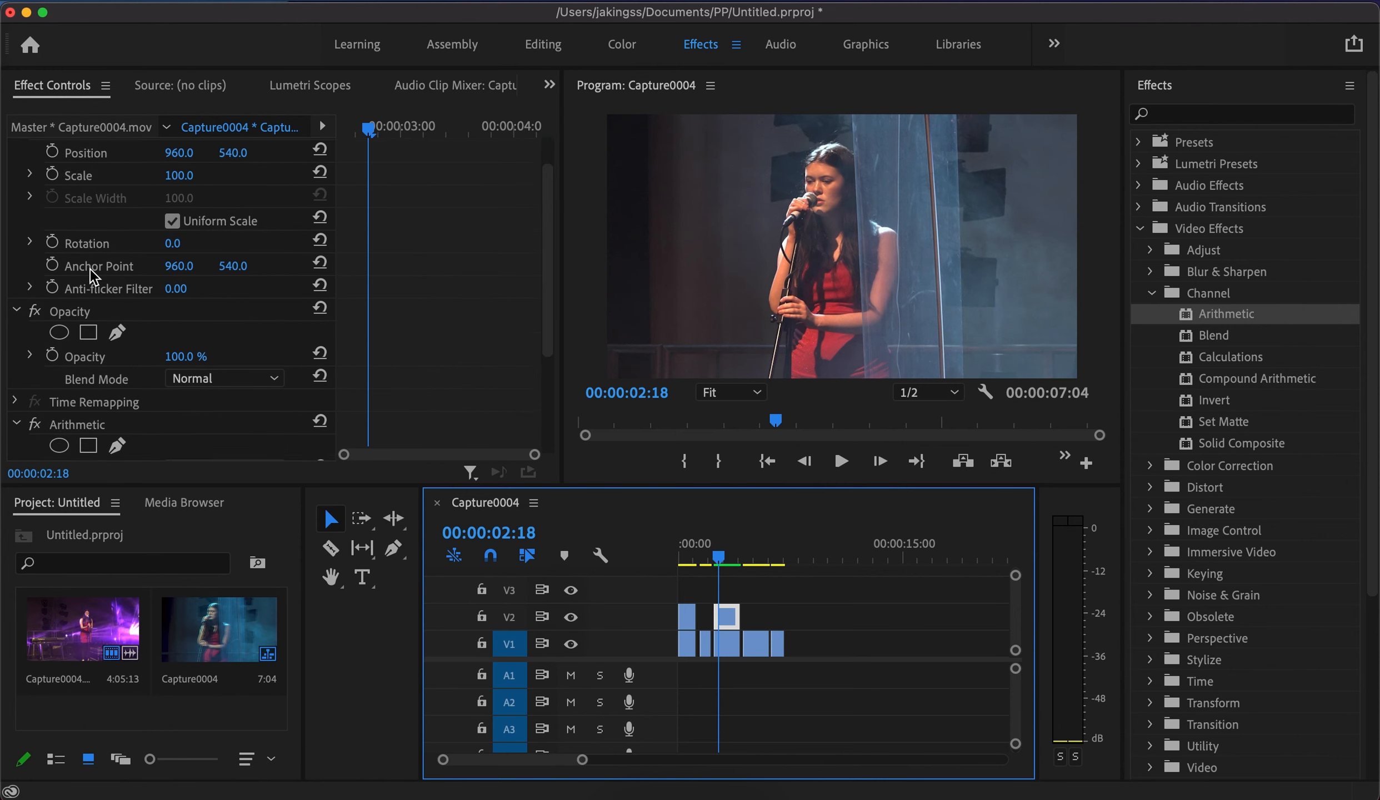
scroll(90, 270, "down", 6)
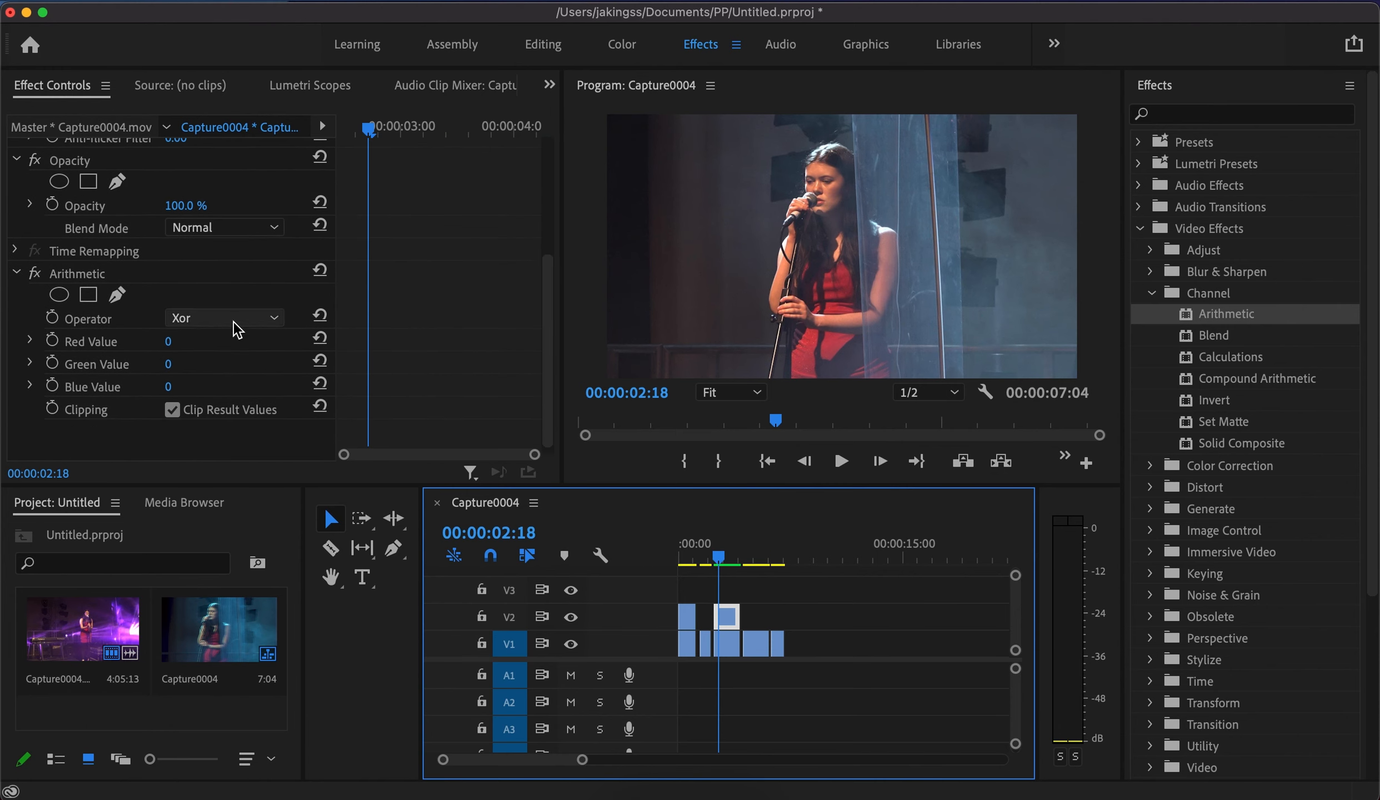
left_click(187, 347)
left_click(173, 347)
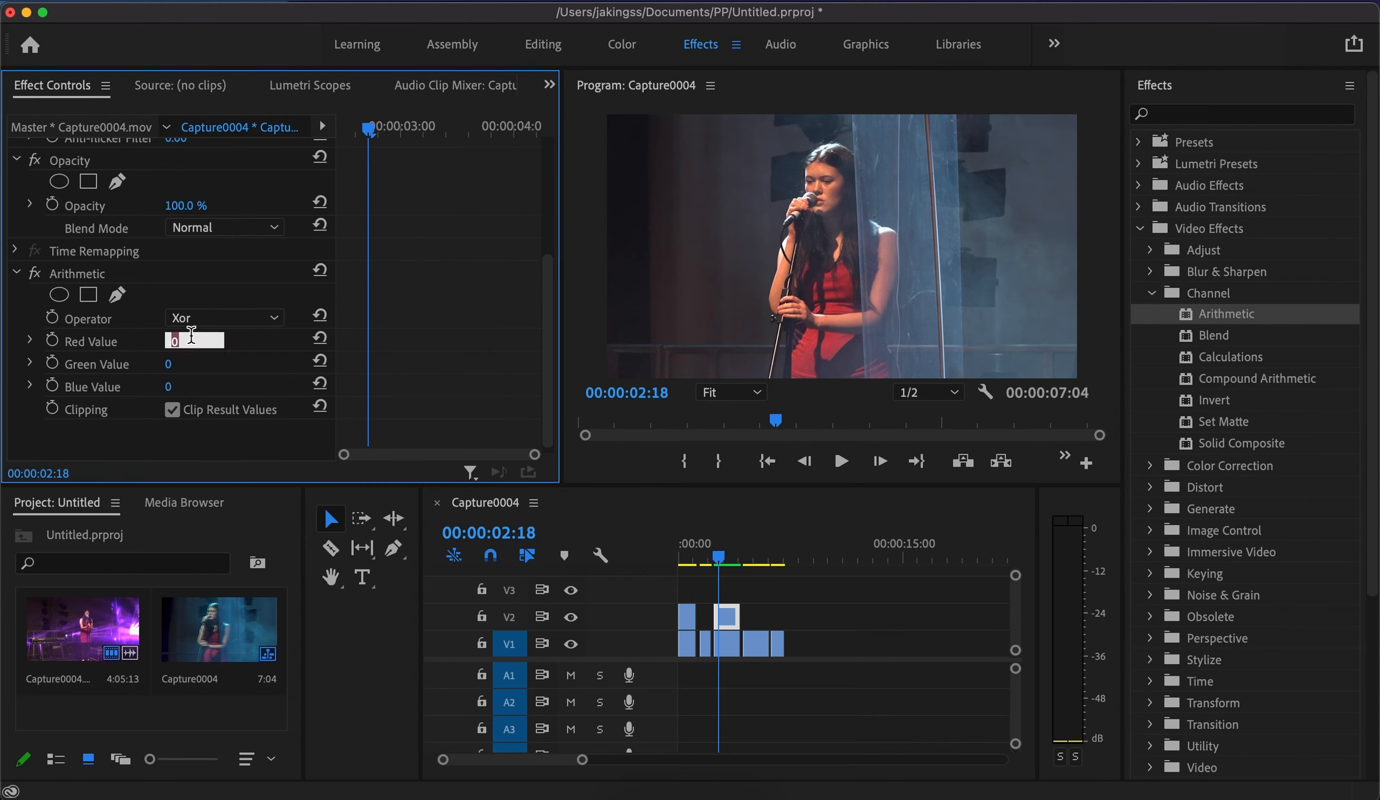
type("100")
key("Return")
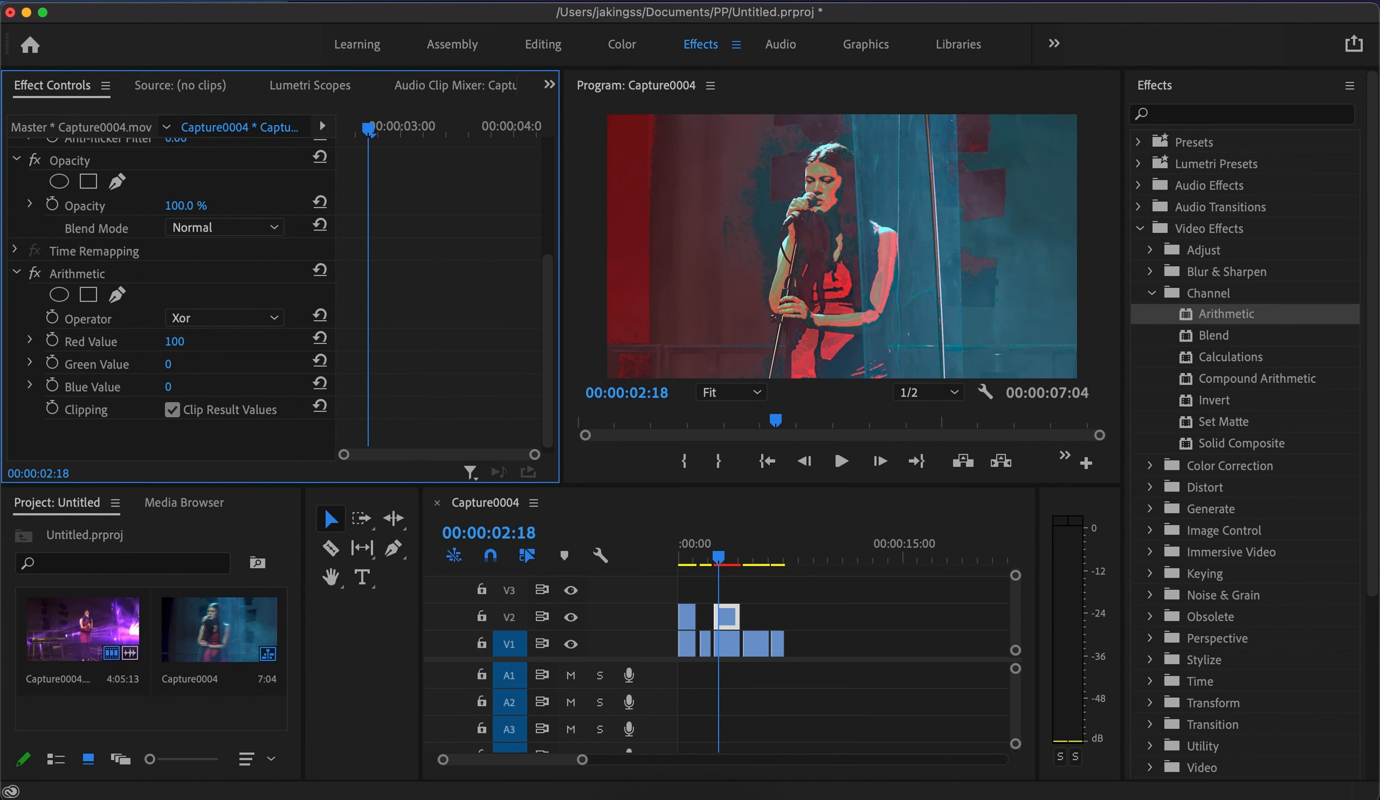
left_click(185, 366)
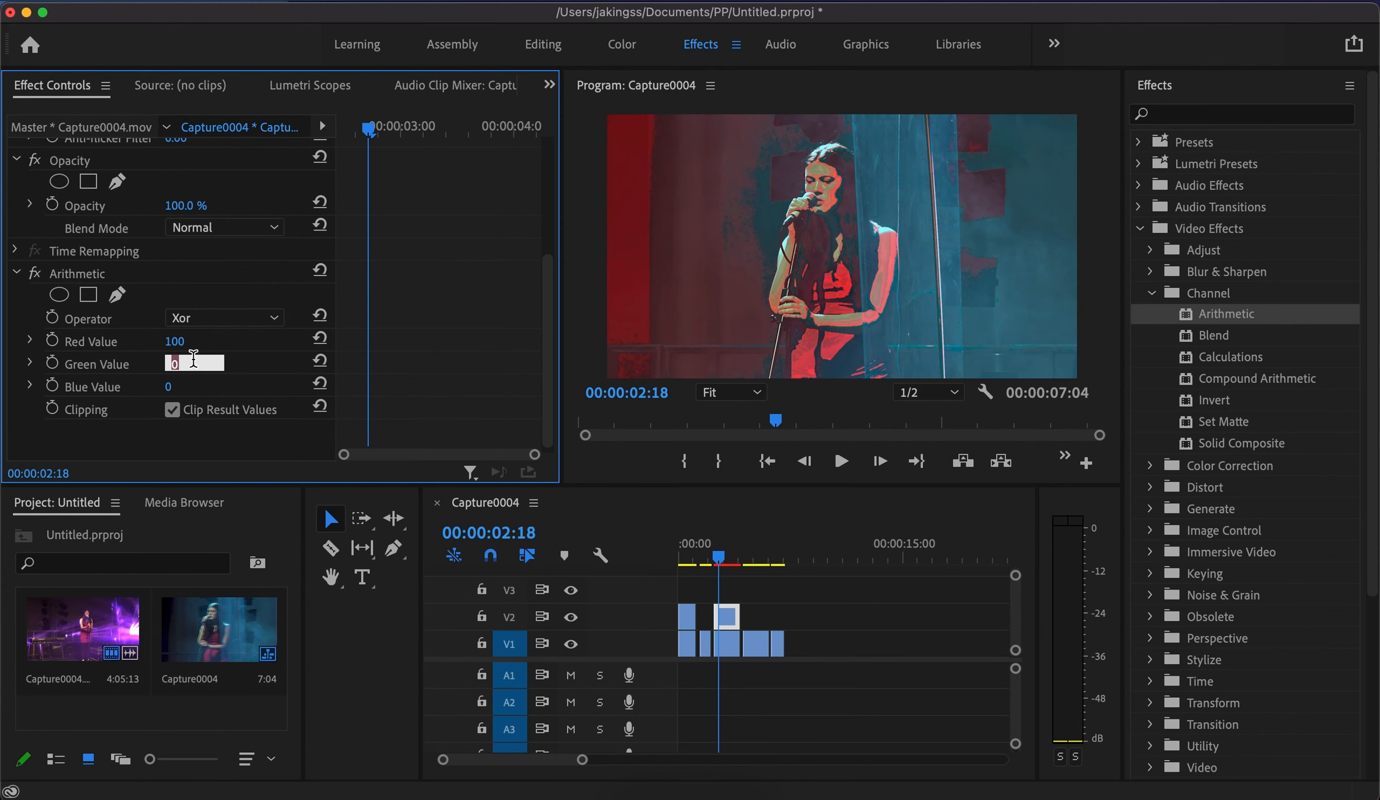
type("50")
key("Return")
left_click(168, 387)
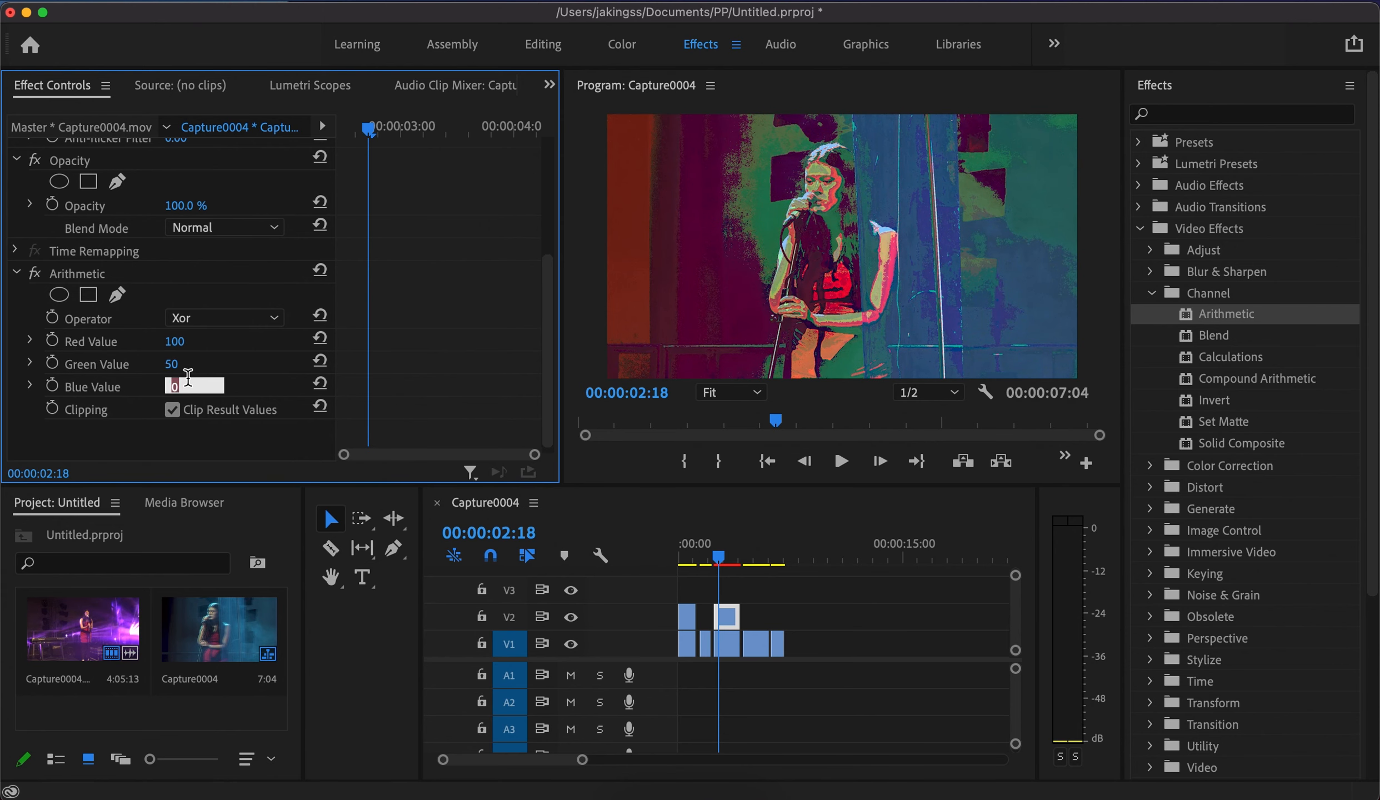
type("30")
key("Return")
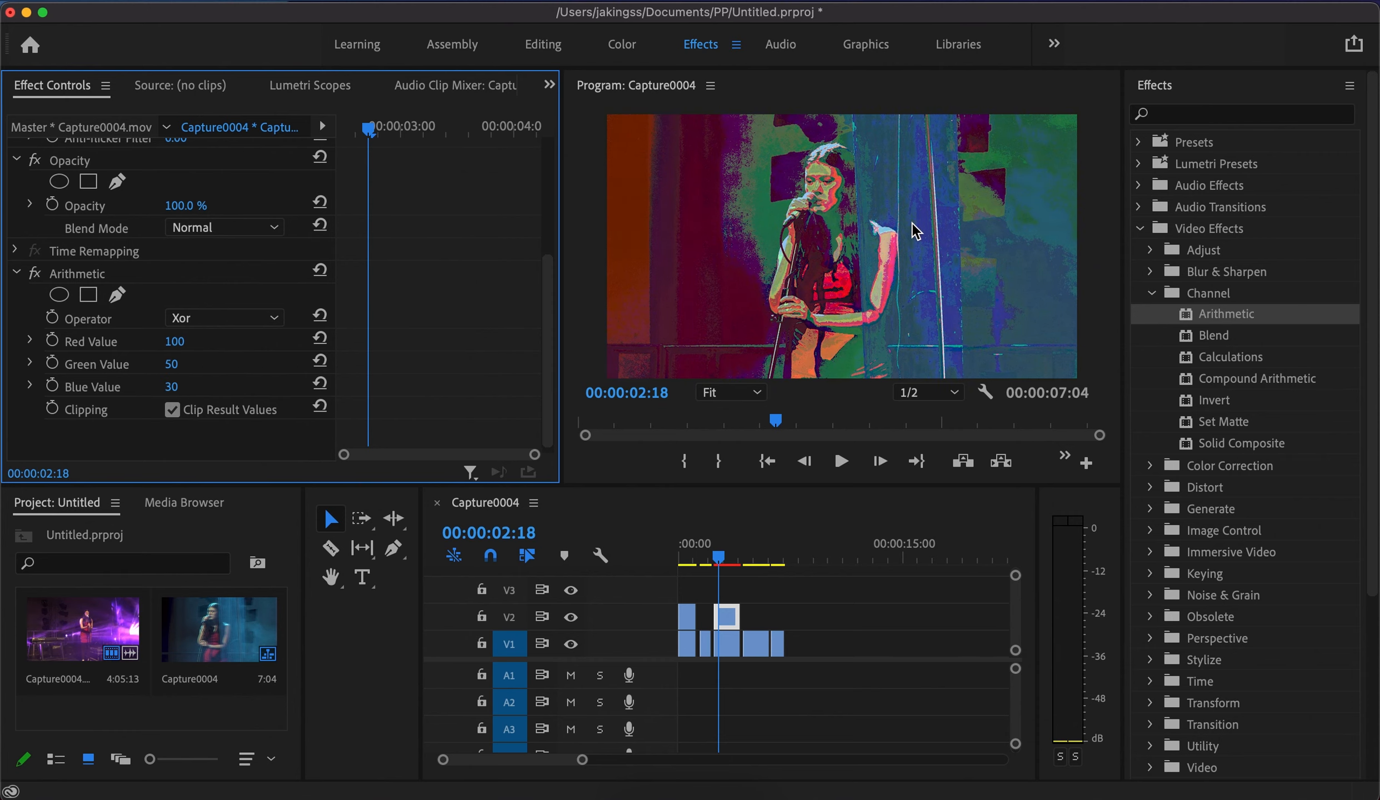
Preview the Arithmetic clip from its start and set its blend mode to Linear Dodge (Add)
key("space")
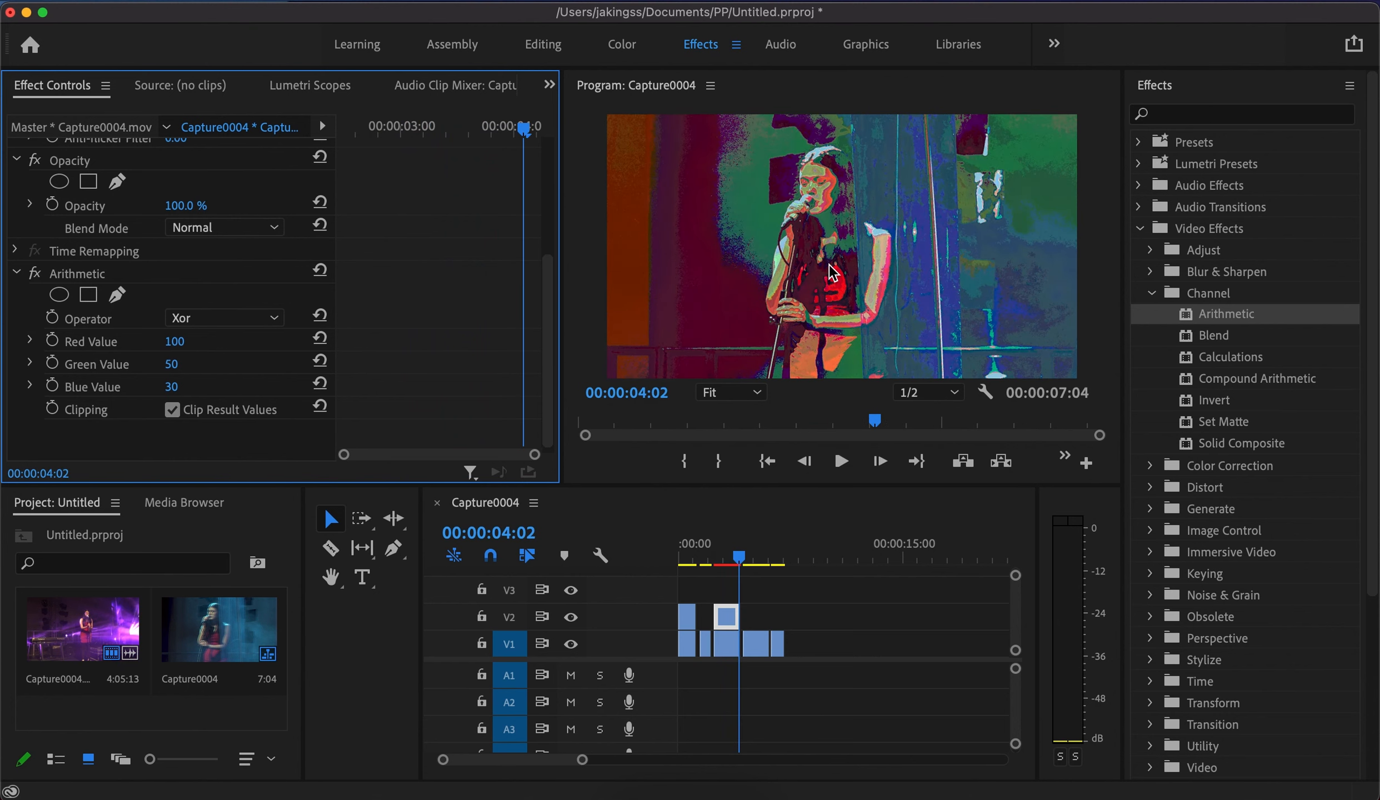
left_click(722, 548)
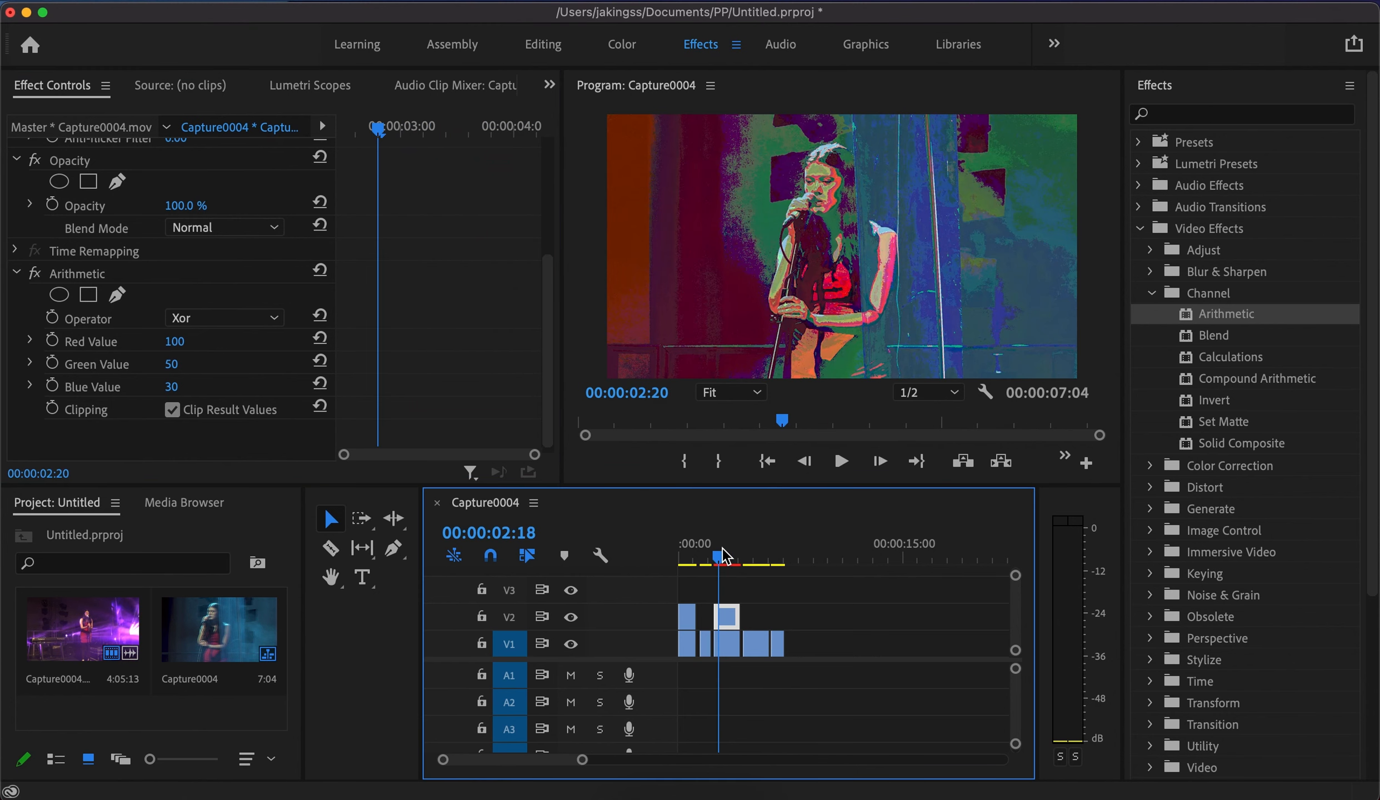
left_click(223, 228)
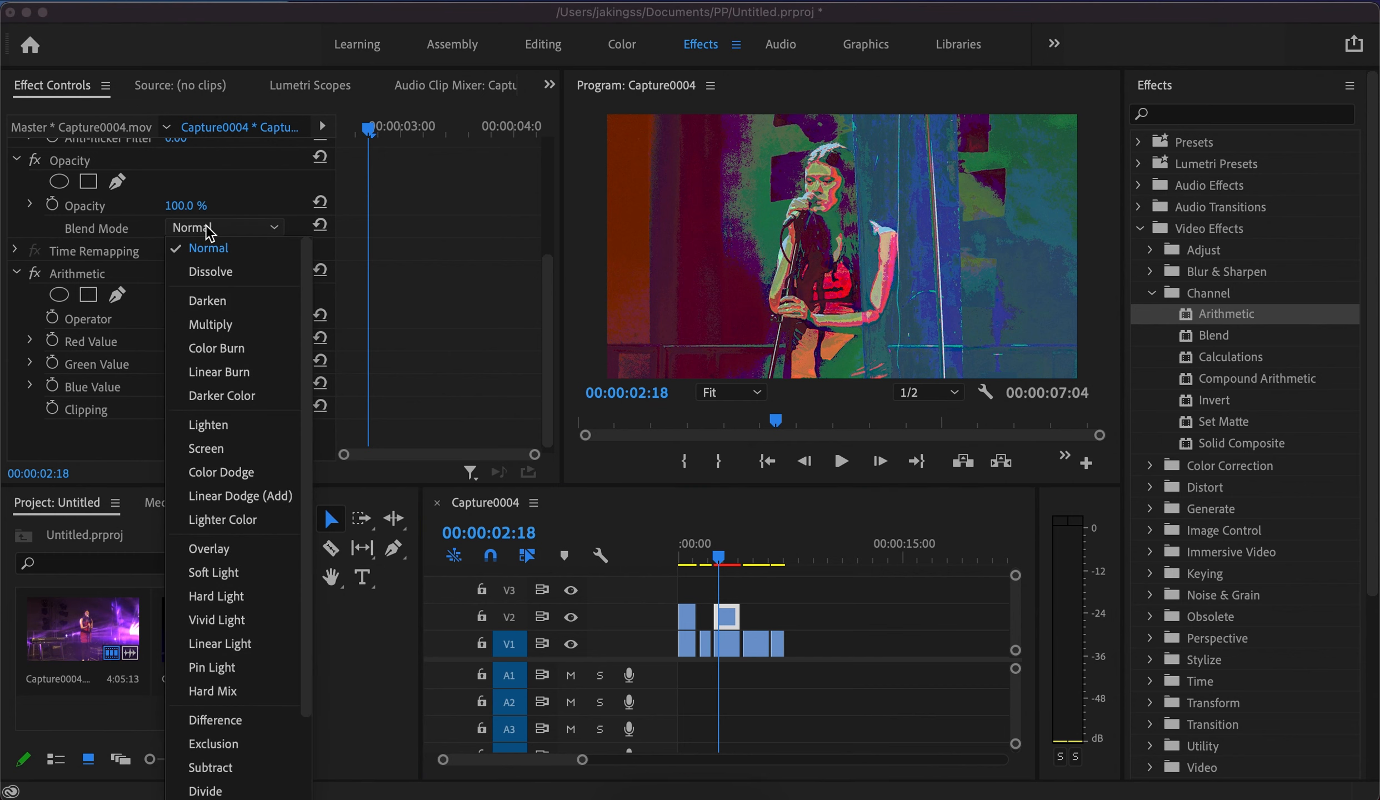
left_click(240, 500)
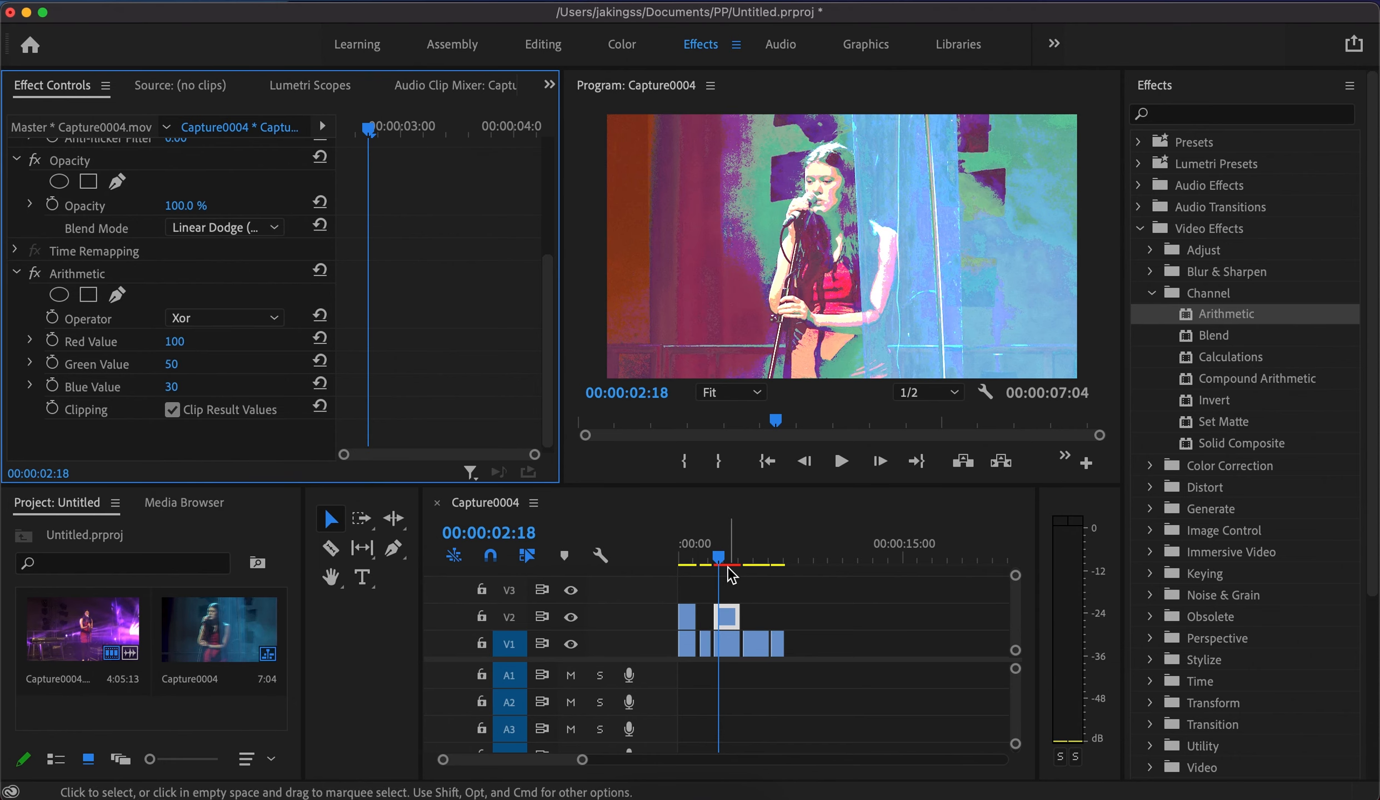
Render the sequence and play back both layered clips to compare their looks
key("Return")
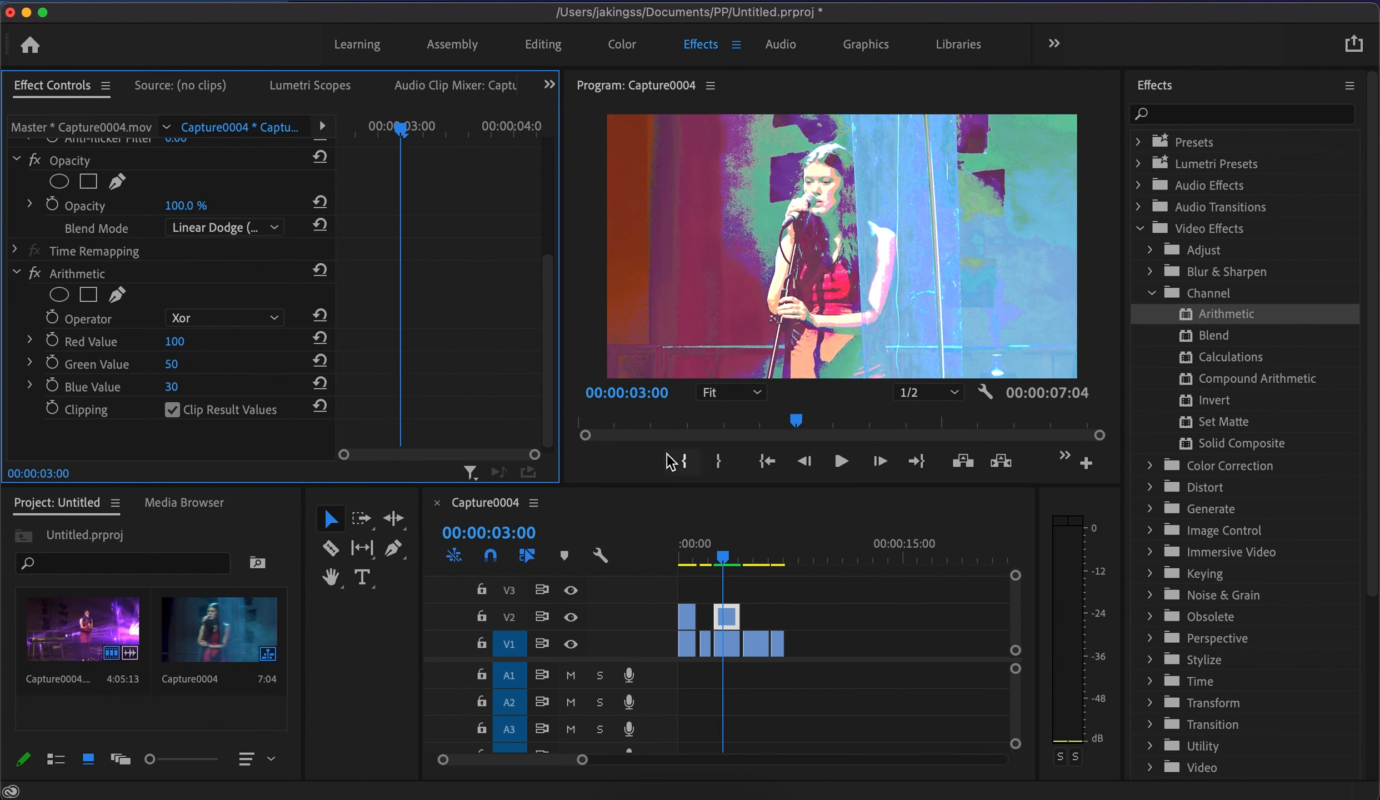
left_click_drag(709, 553, 679, 553)
key("space")
key("space")
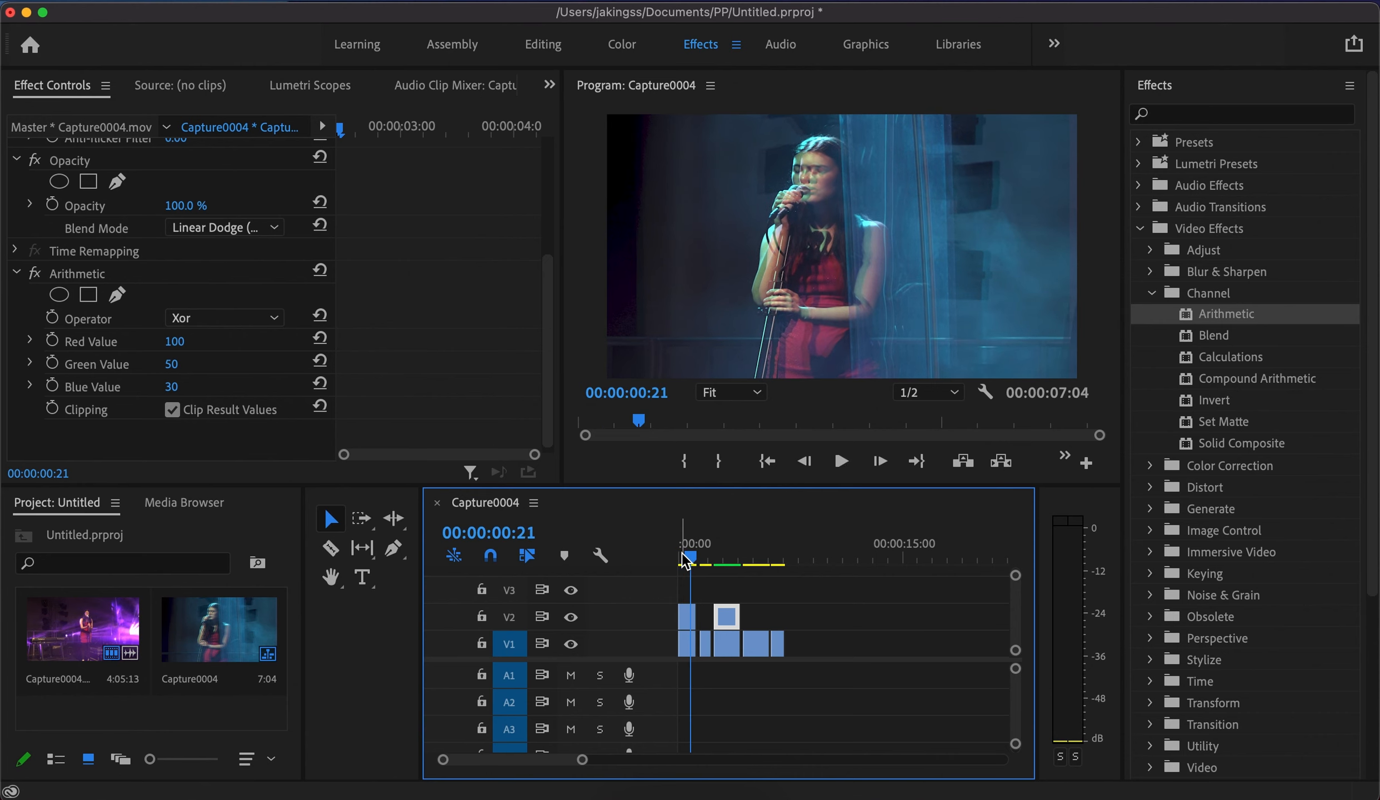
left_click(715, 547)
key("space")
key("space")
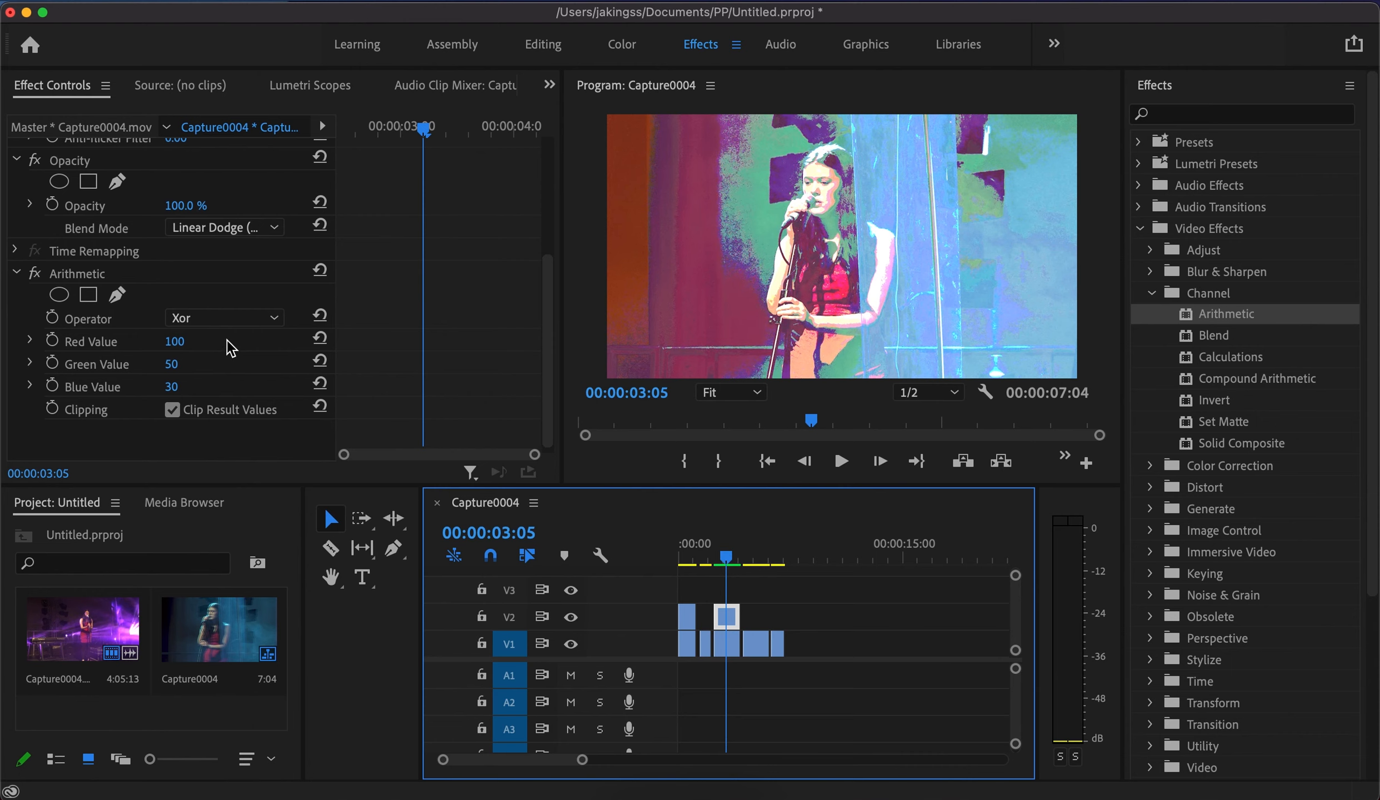
Try the Subtract and Min operators in the Arithmetic effect and switch it back to Xor
left_click(209, 320)
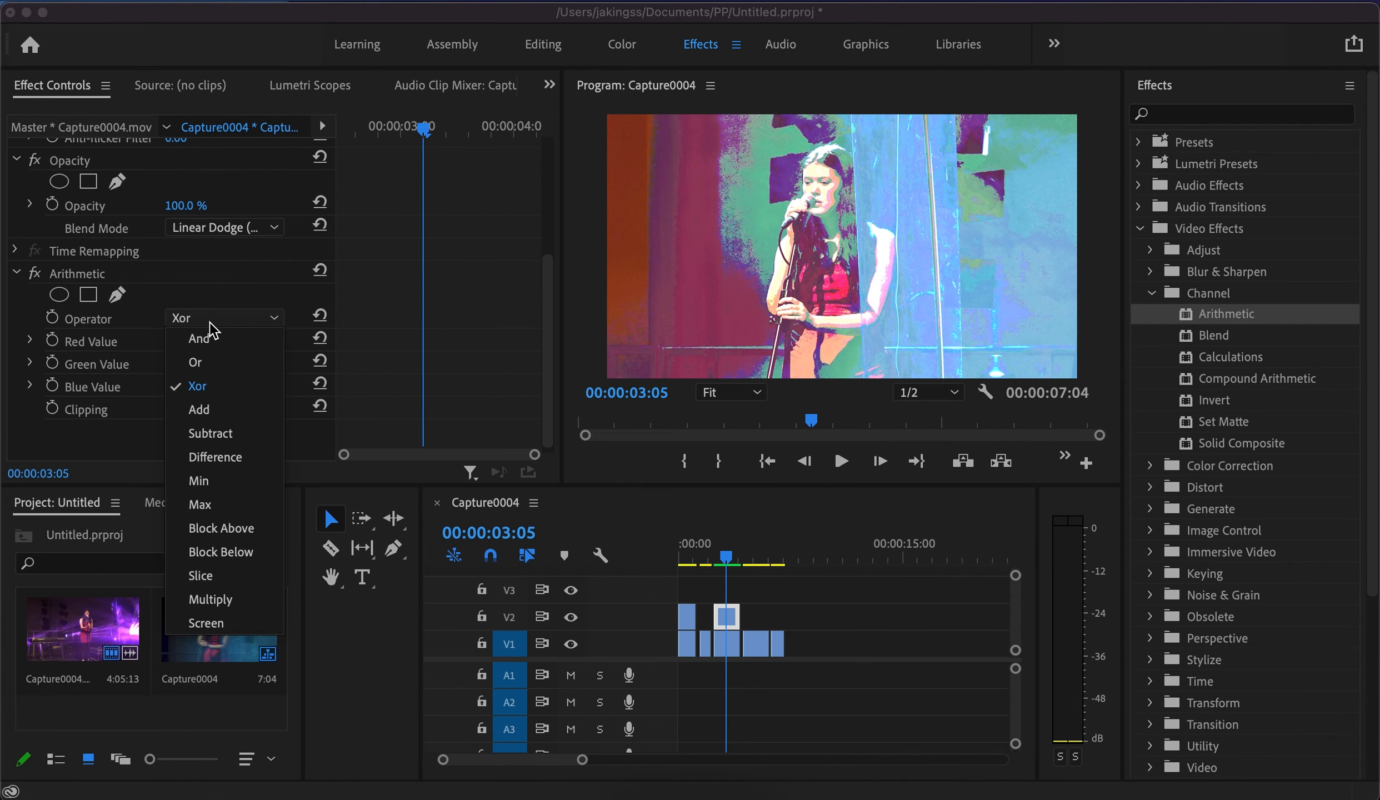
left_click(217, 433)
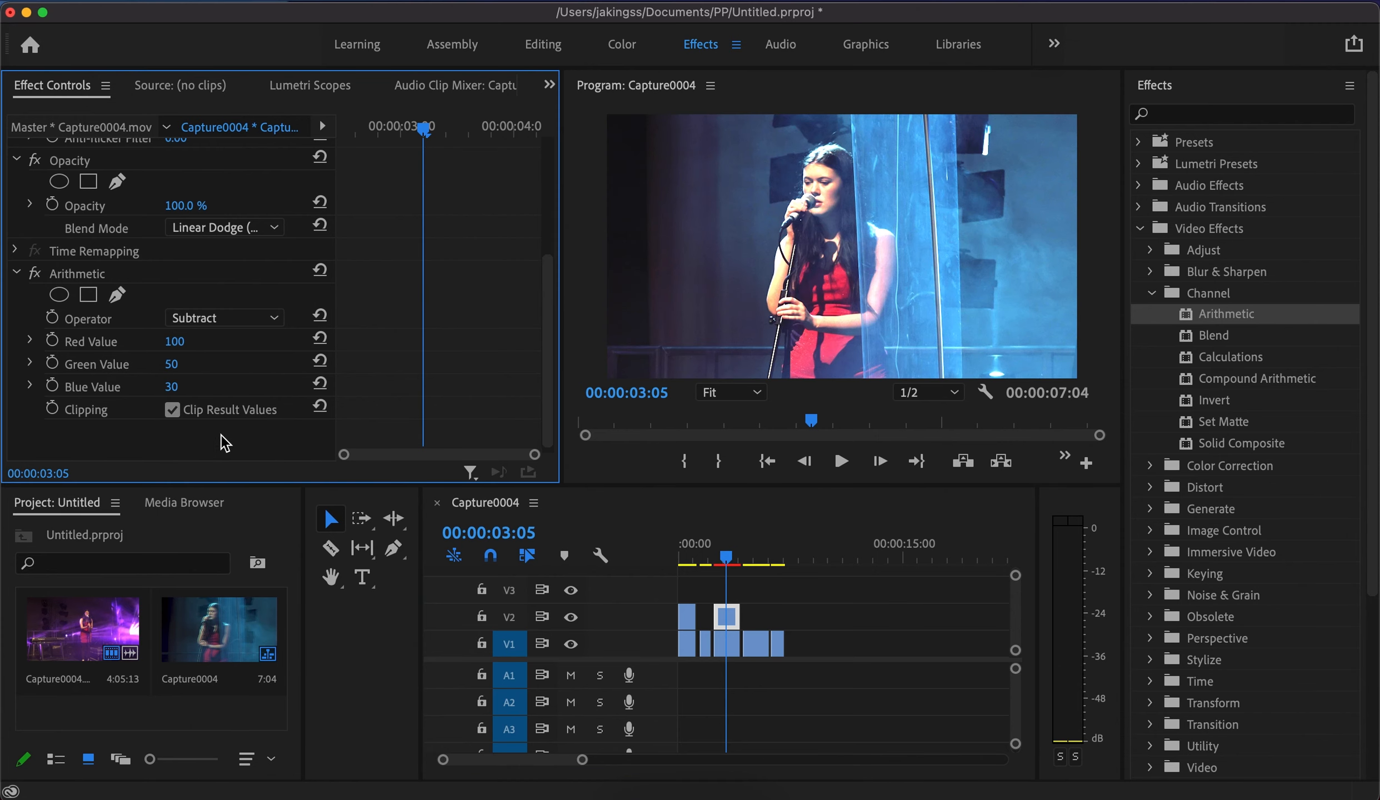
left_click(195, 317)
left_click(197, 470)
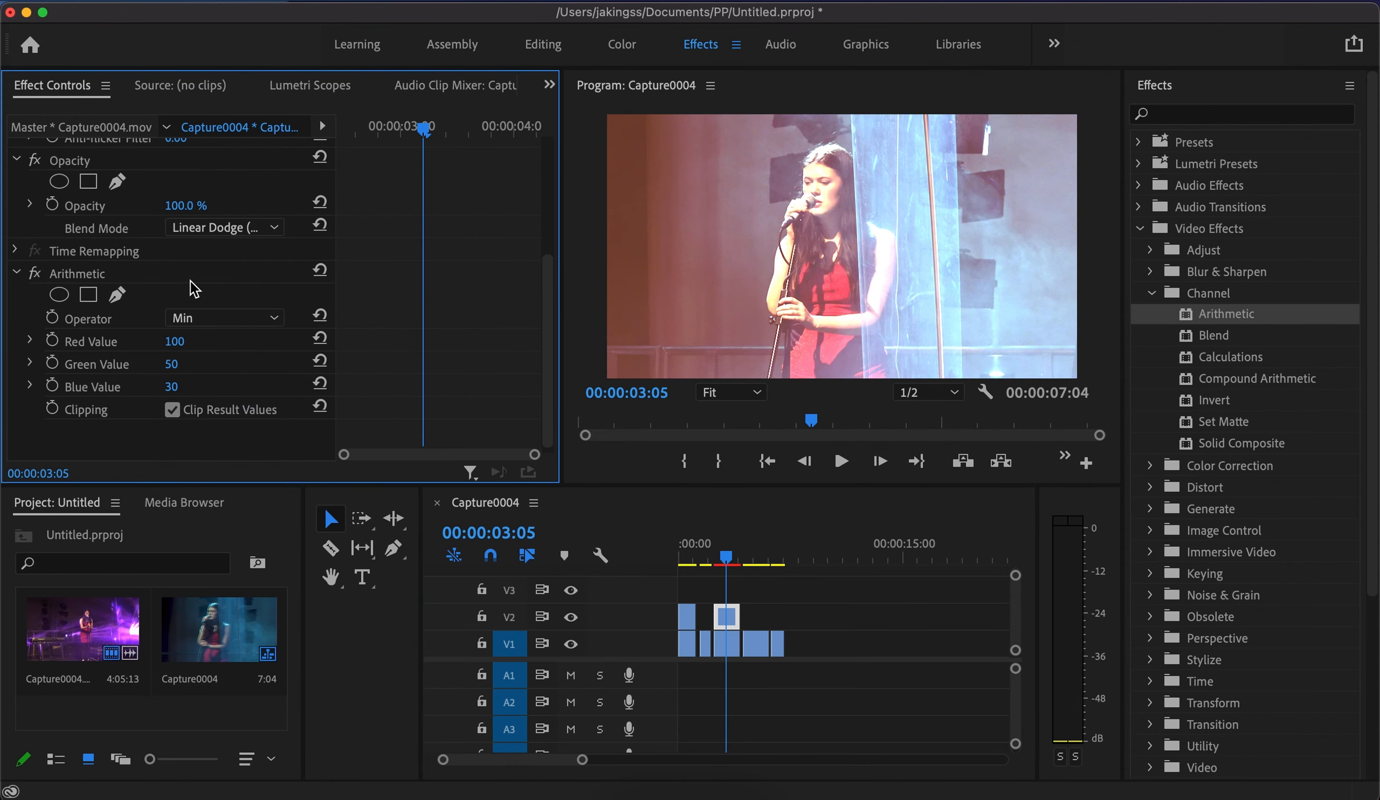
left_click(206, 322)
left_click(210, 386)
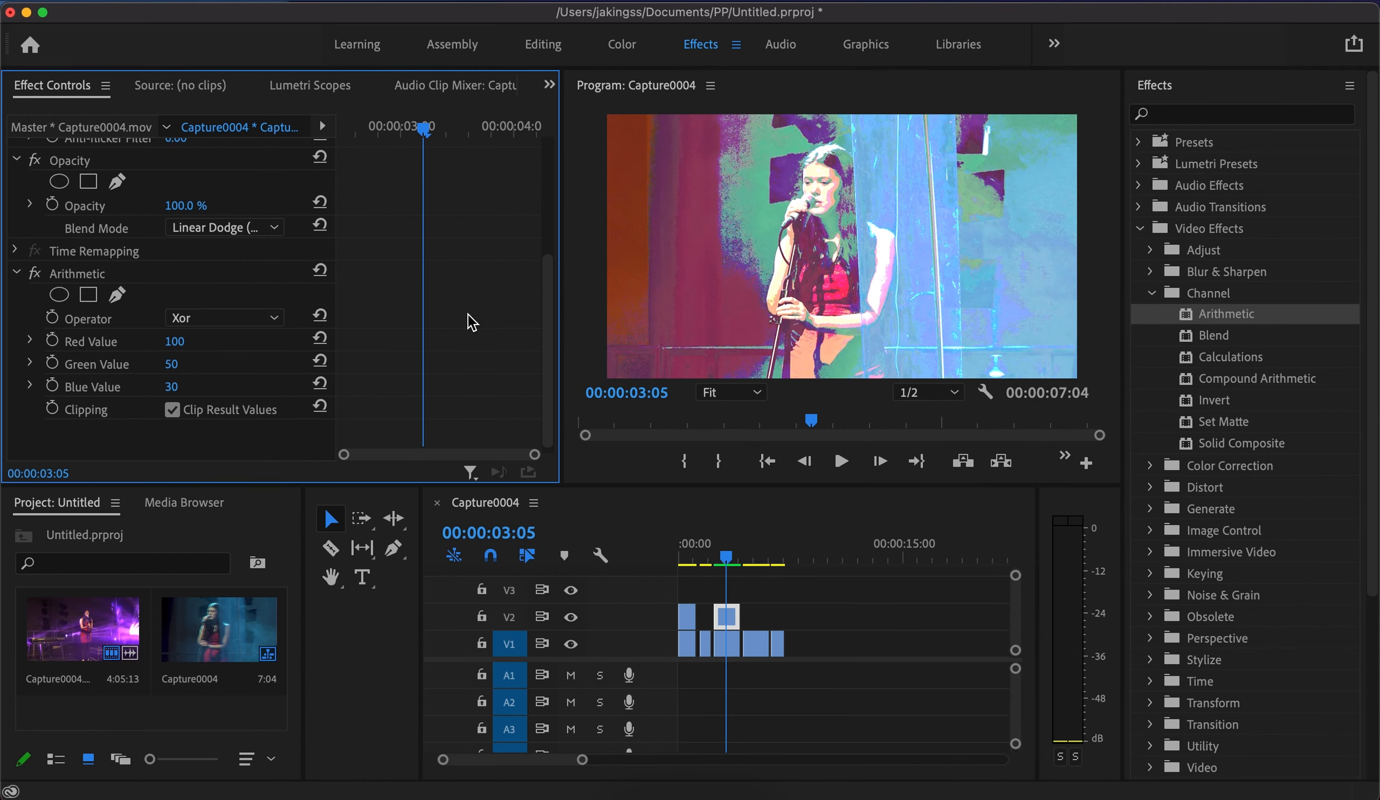
Set the Arithmetic operator to Subtract, play back the clip and move the playhead back to 00:00:03:15
left_click(229, 317)
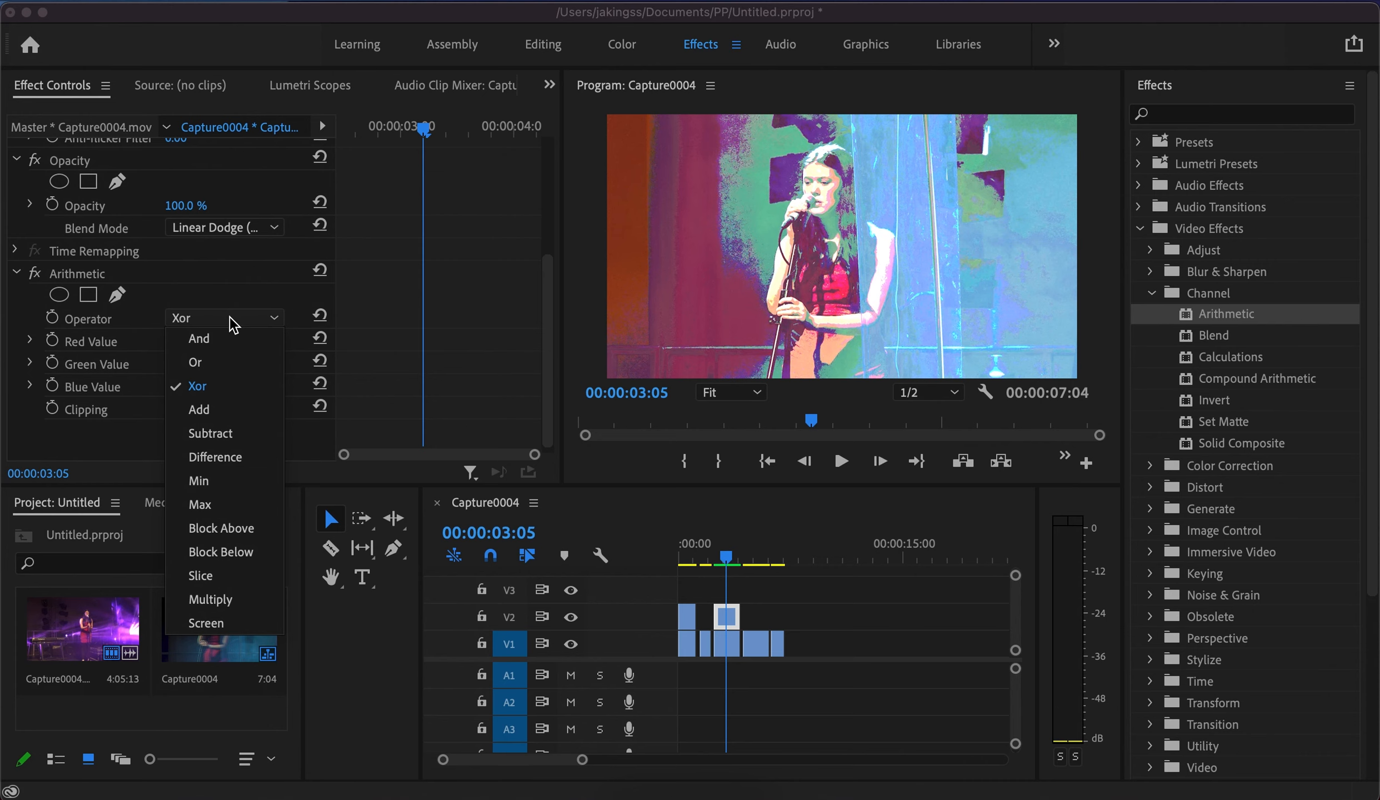
left_click(229, 434)
key("space")
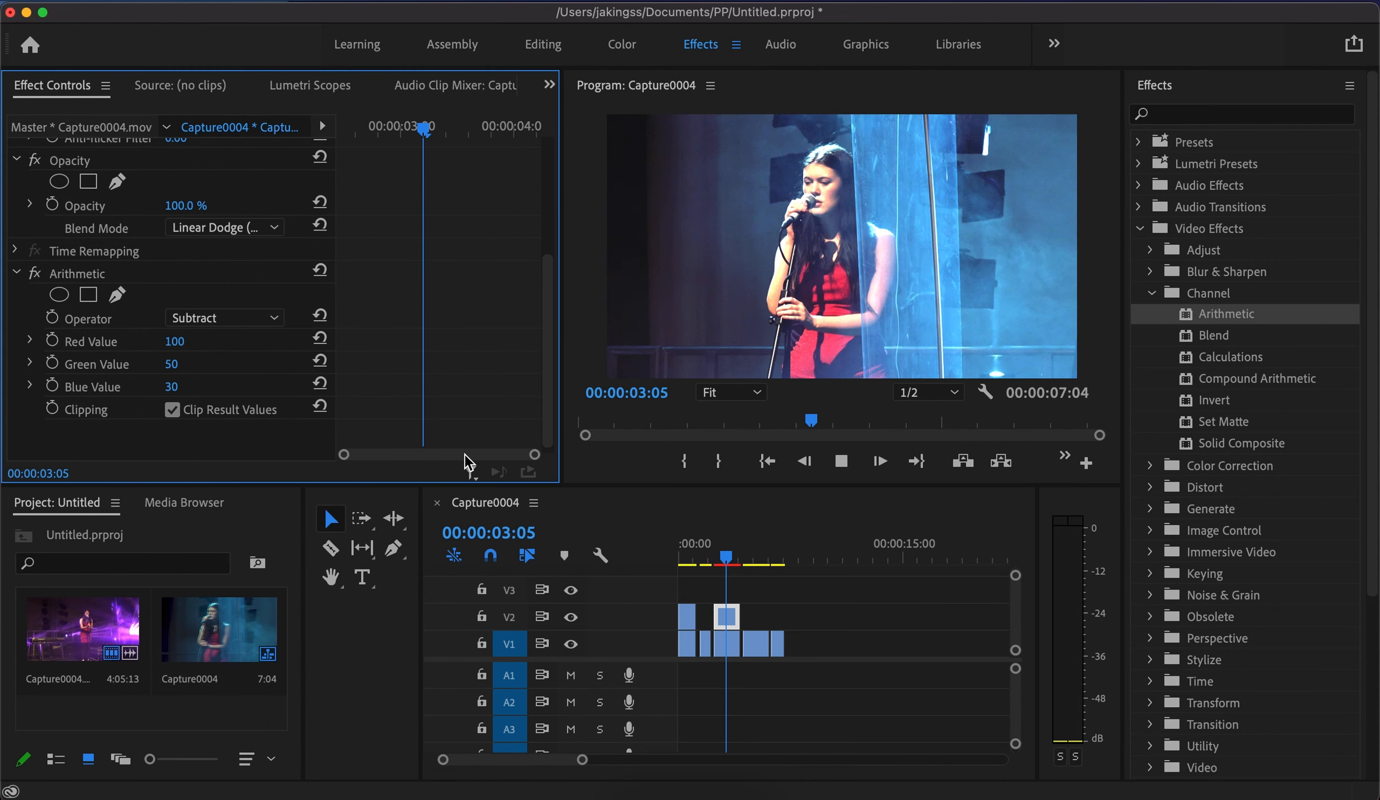
key("space")
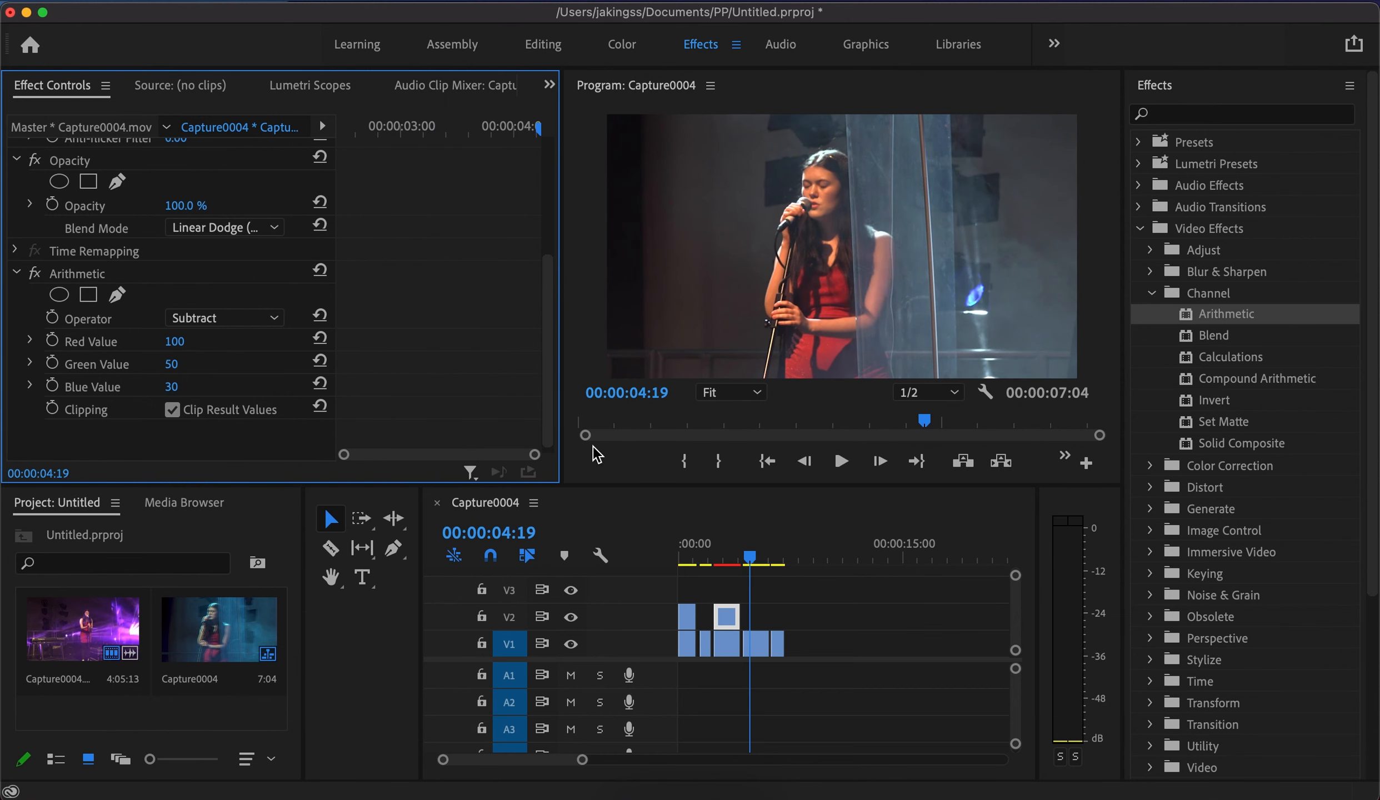
left_click_drag(737, 545, 732, 548)
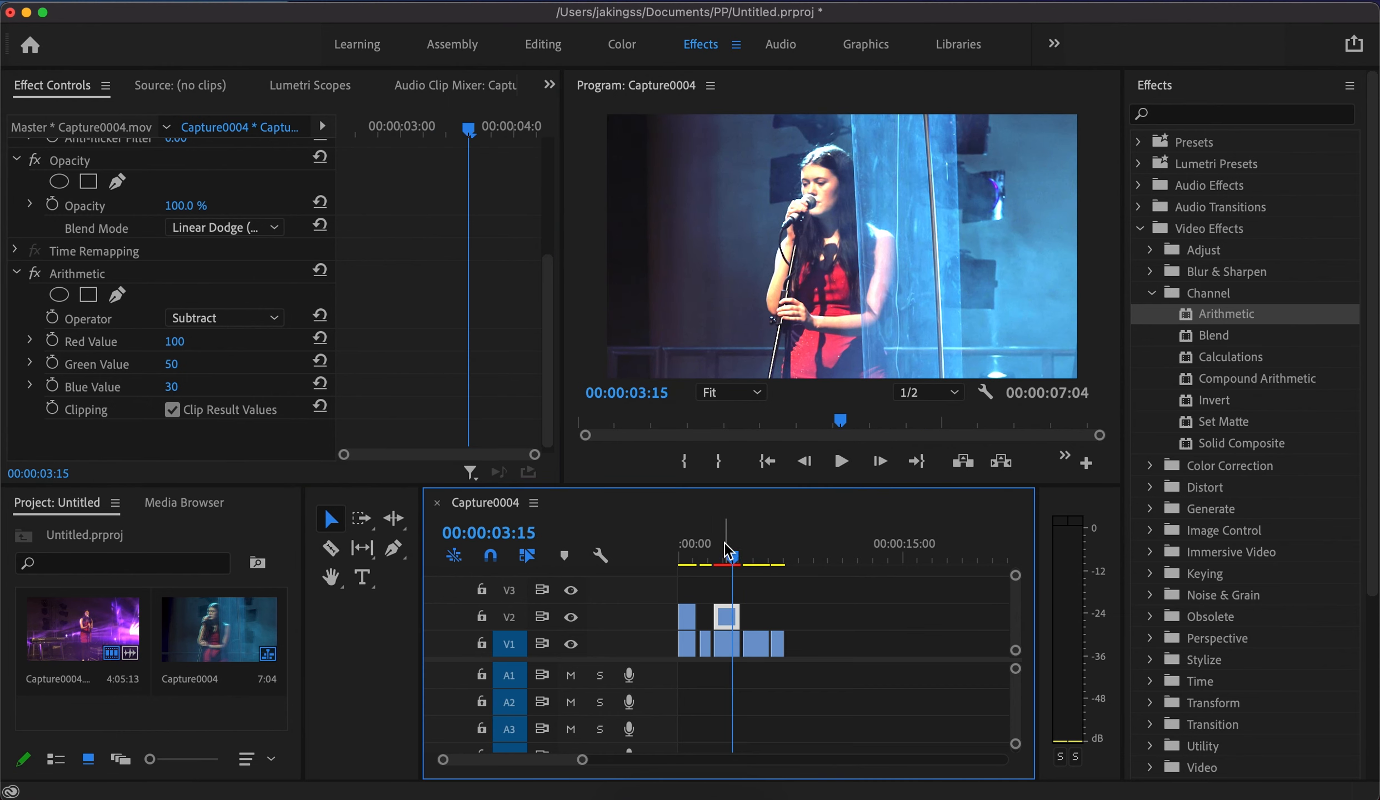